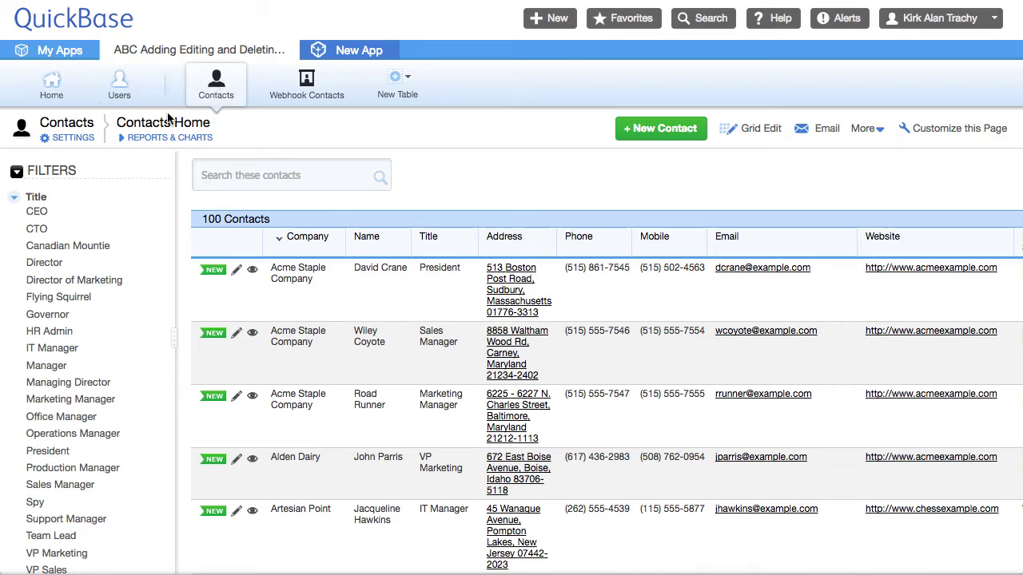
Open the Contacts table settings and go to its Webhooks (3) list
left_click(73, 138)
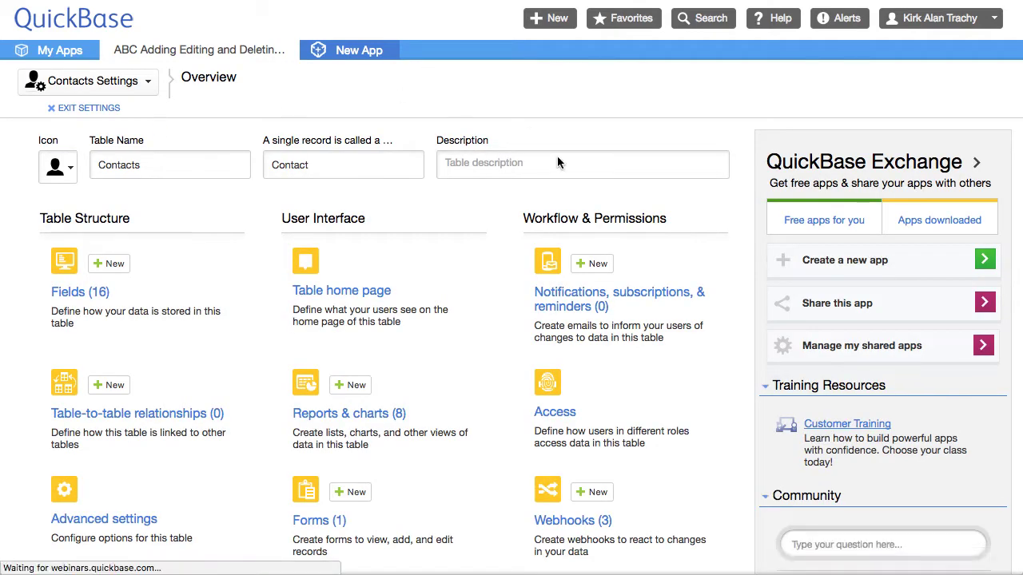
scroll(487, 305, "down", 5)
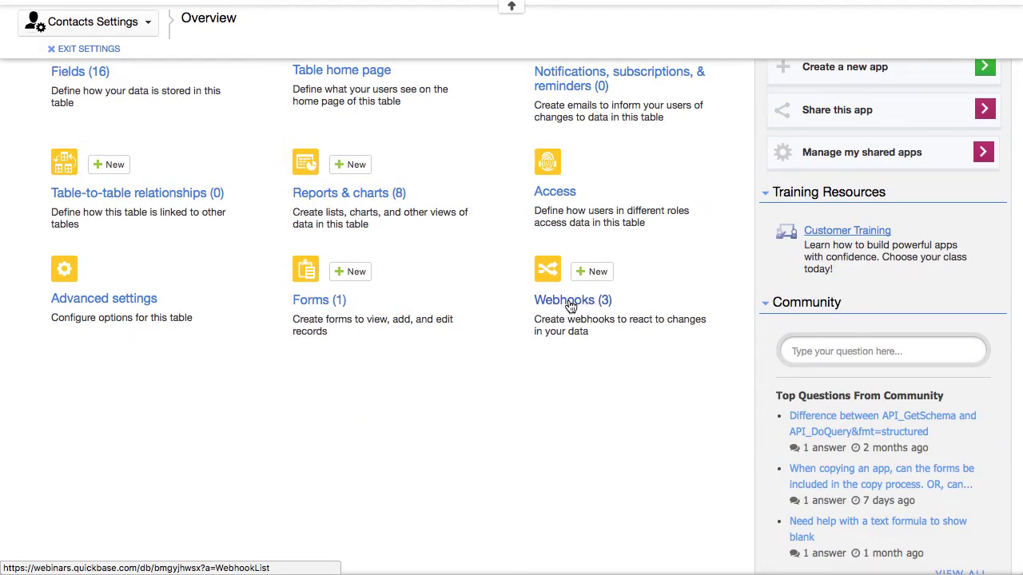
left_click(570, 305)
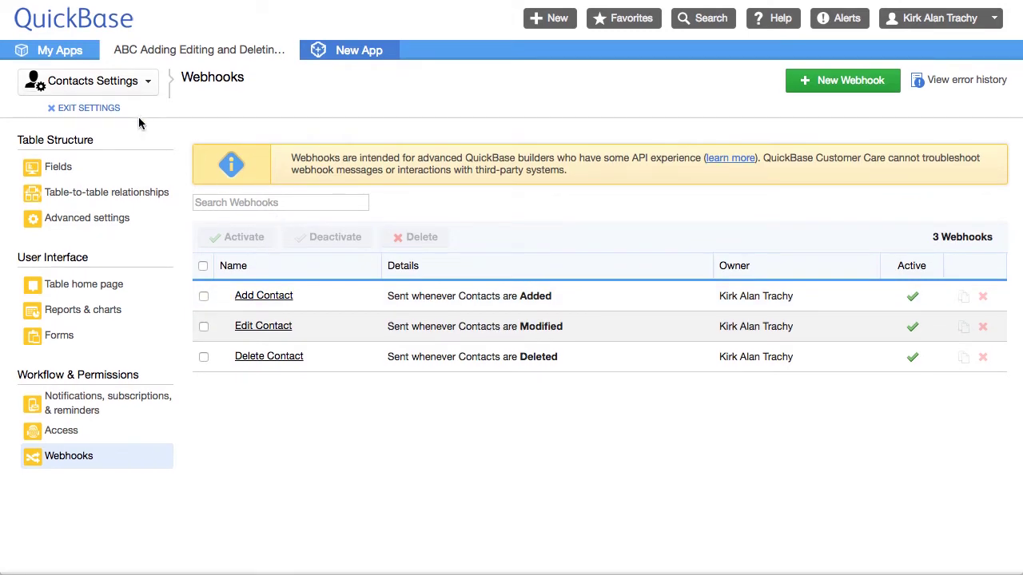
left_click(280, 306)
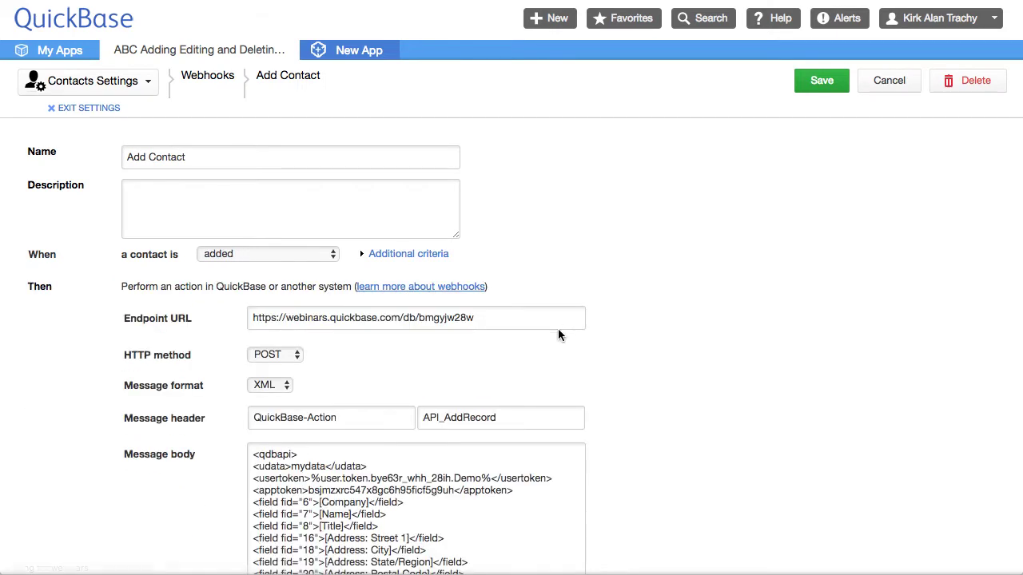
Review the Add Contact message body, highlighting field id 6, the app token, user token and field 23
scroll(476, 369, "down", 3)
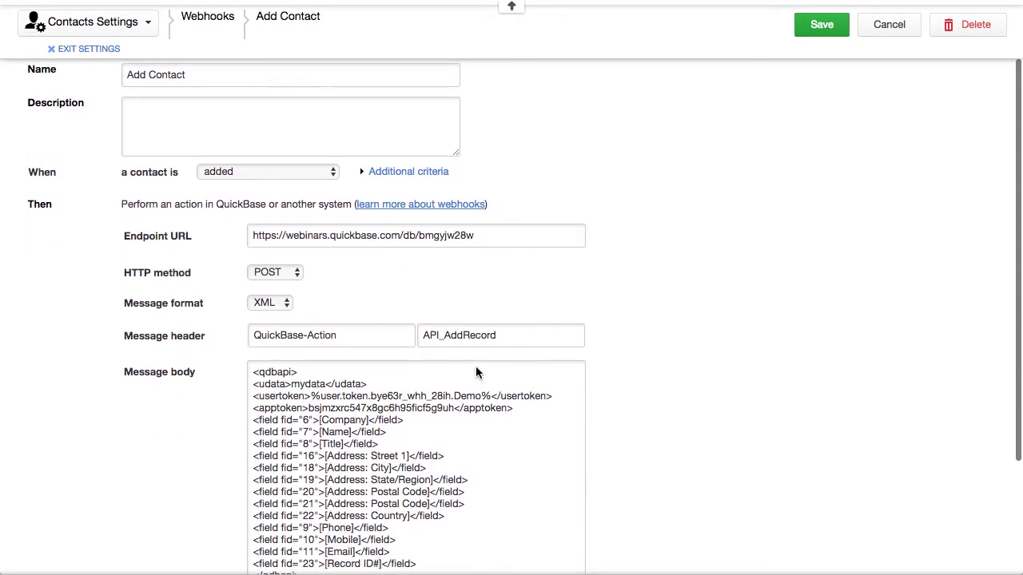
scroll(476, 369, "down", 3)
scroll(475, 369, "down", 3)
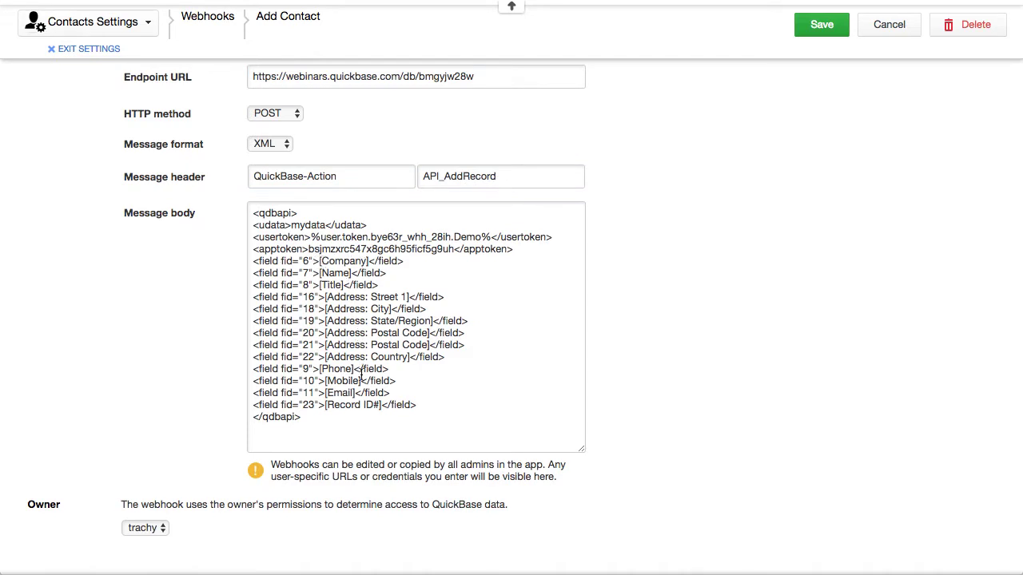
double_click(303, 261)
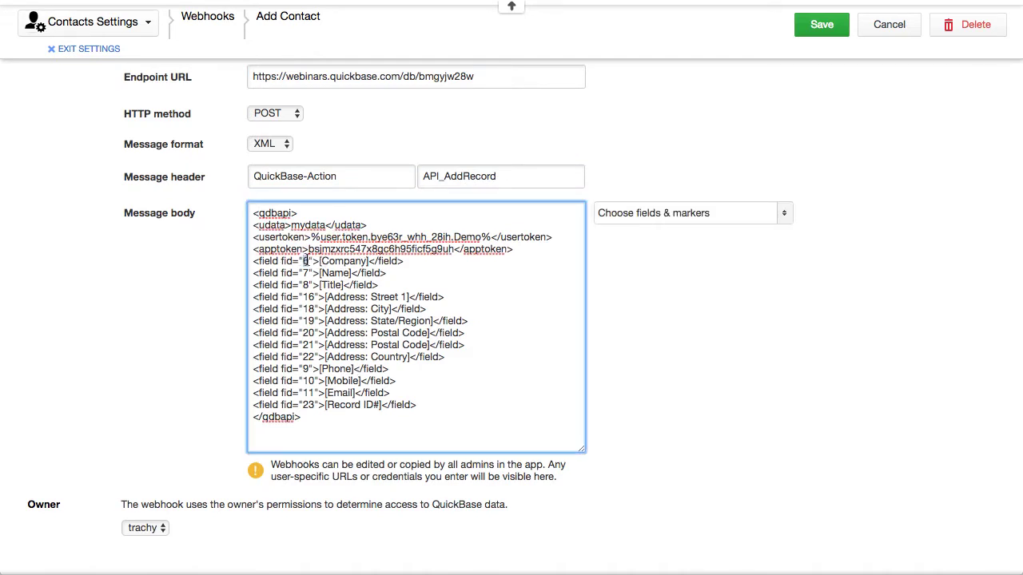
left_click(604, 301)
left_click_drag(308, 248, 456, 249)
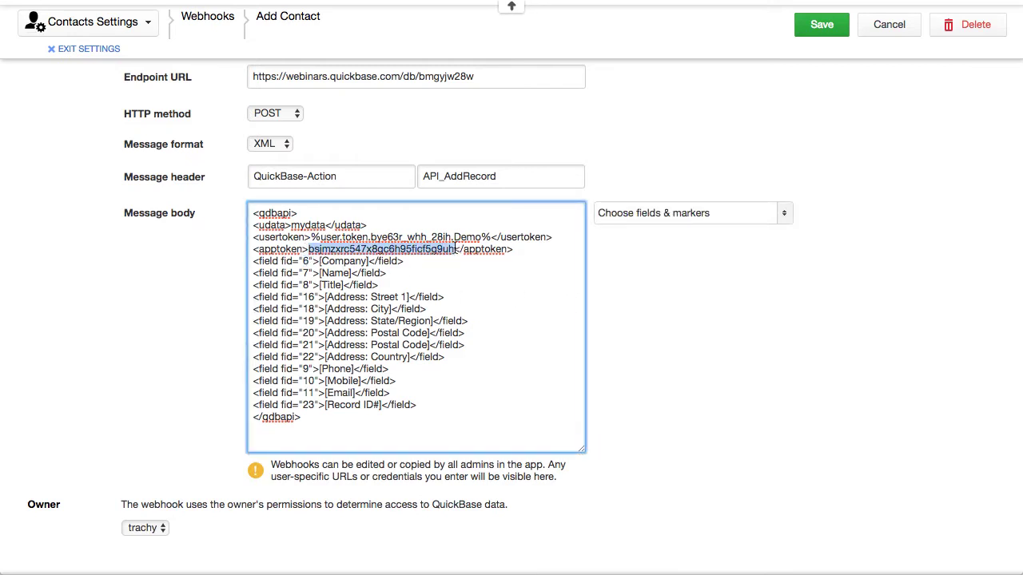
left_click(662, 270)
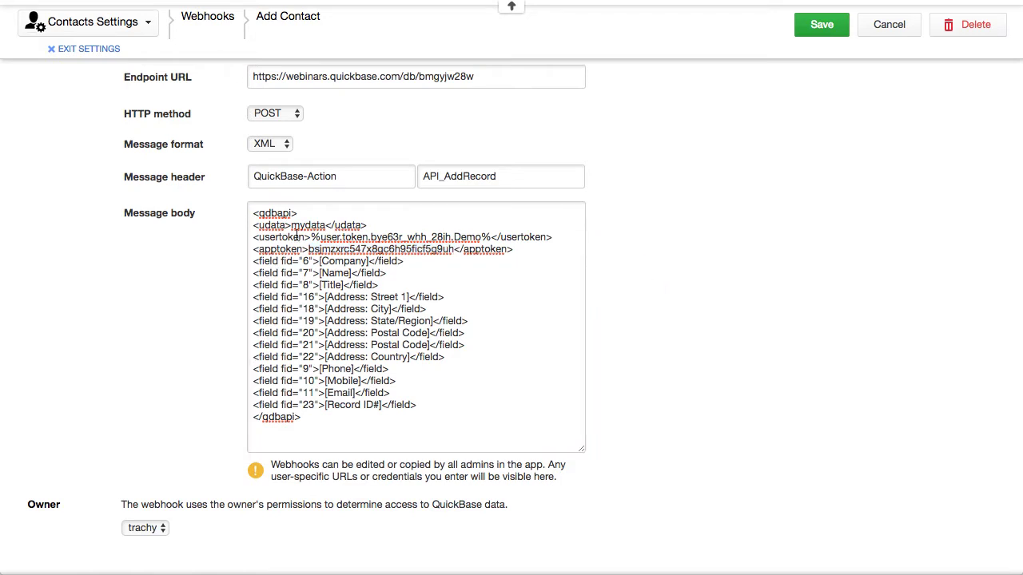
left_click_drag(310, 237, 491, 238)
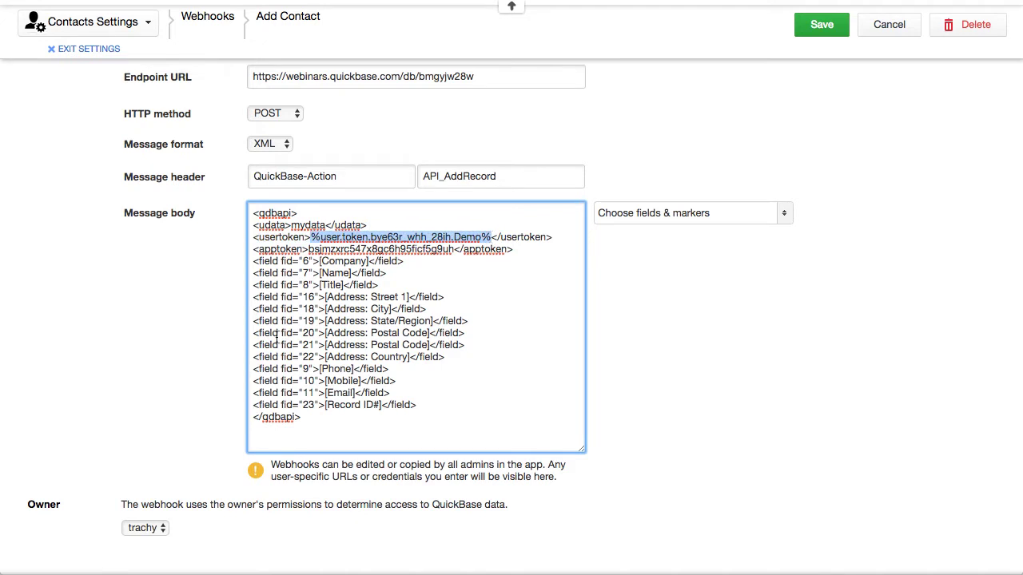
left_click(305, 406)
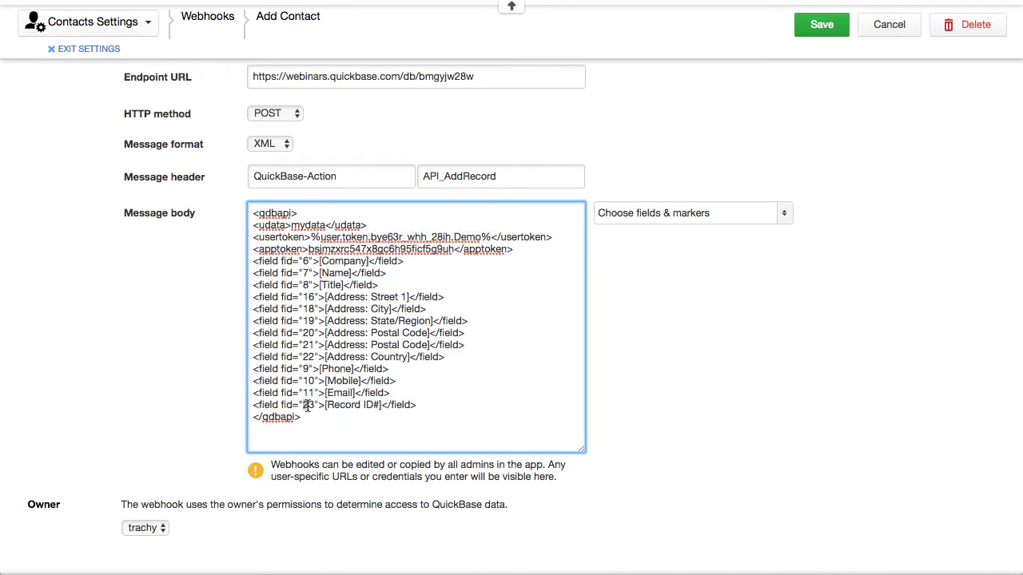
left_click_drag(310, 406, 314, 406)
scroll(856, 272, "up", 5)
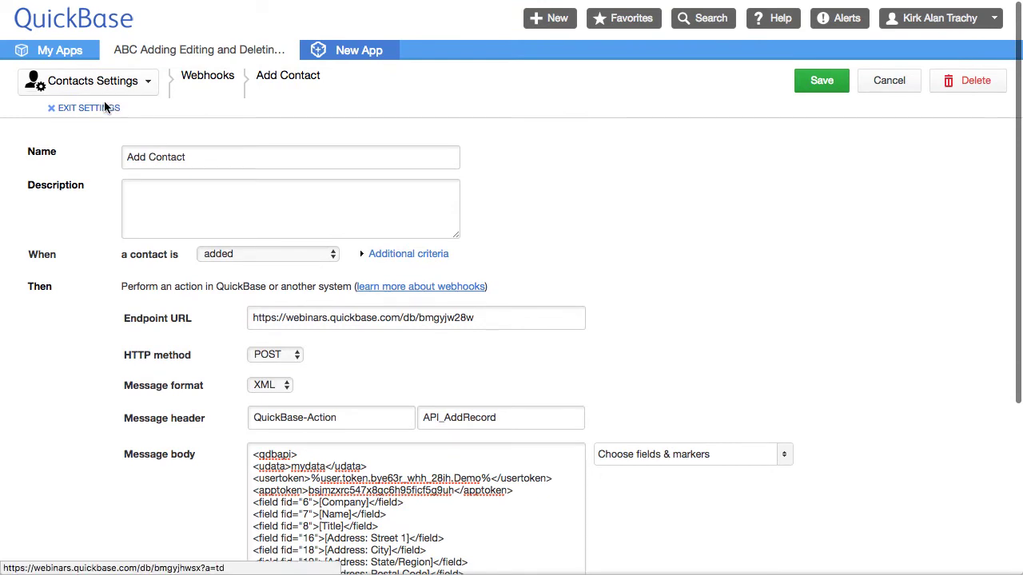
Leave and reopen the Contacts settings, then open the Edit Contact webhook from Webhooks
left_click(104, 110)
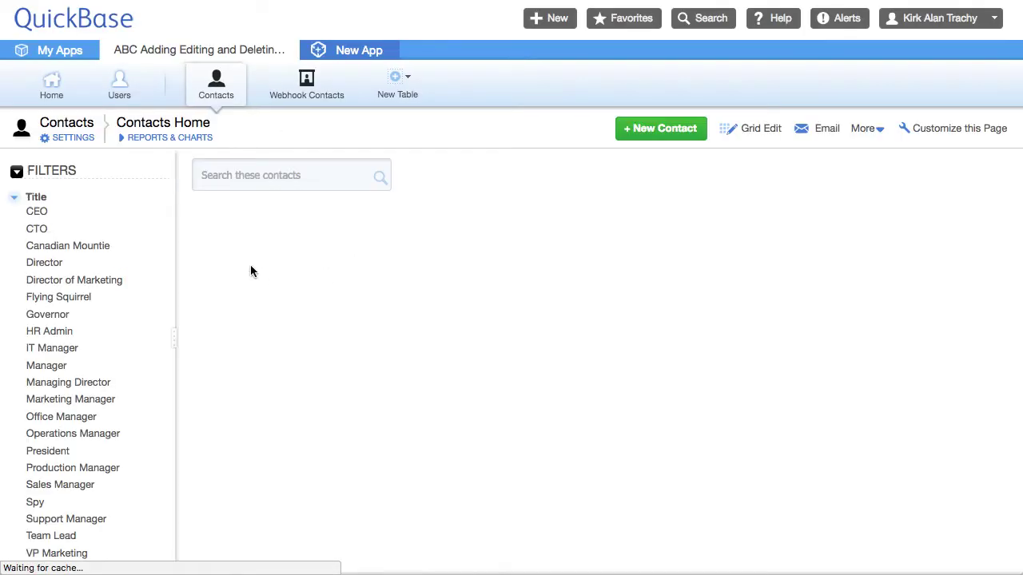
left_click(64, 139)
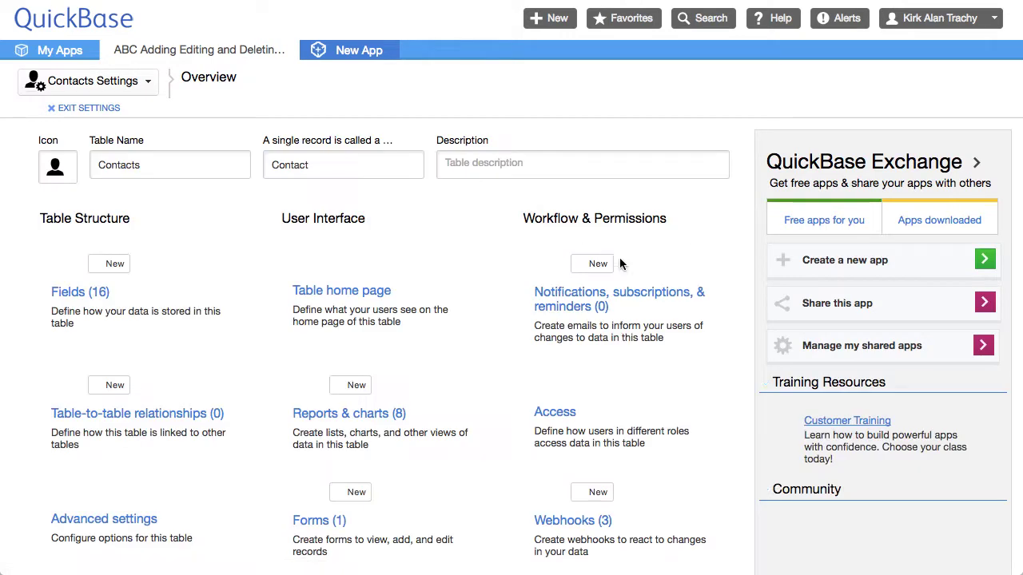
left_click(558, 522)
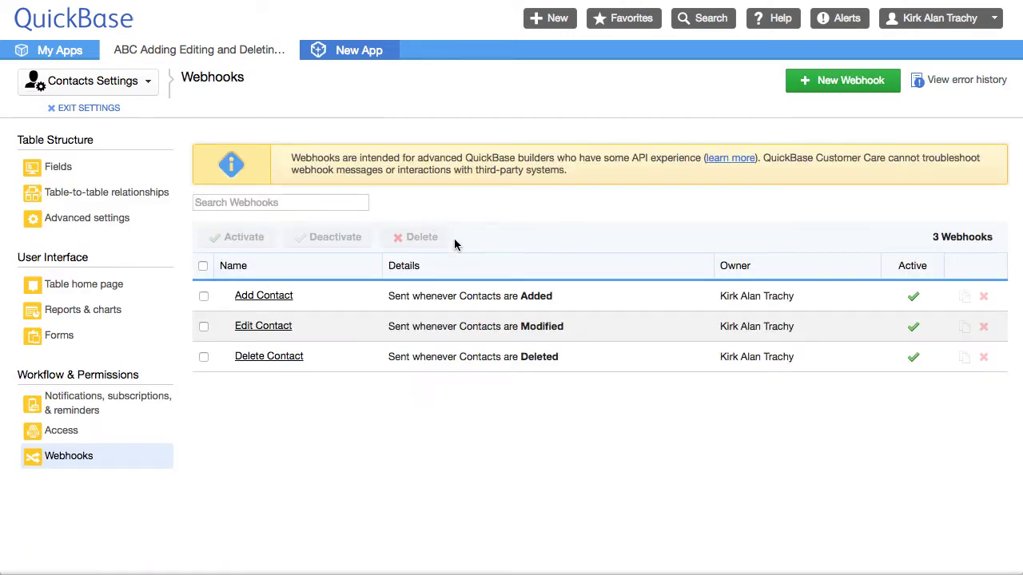
left_click(279, 328)
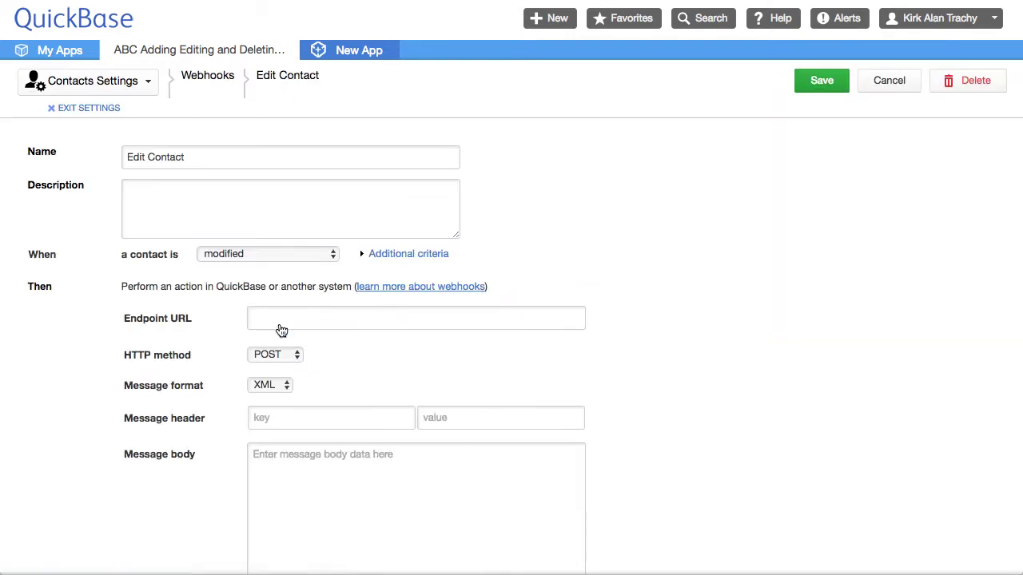
Highlight the Edit Contact record ID line in the message body, then return to the webhooks list
scroll(462, 416, "down", 3)
scroll(462, 416, "down", 3)
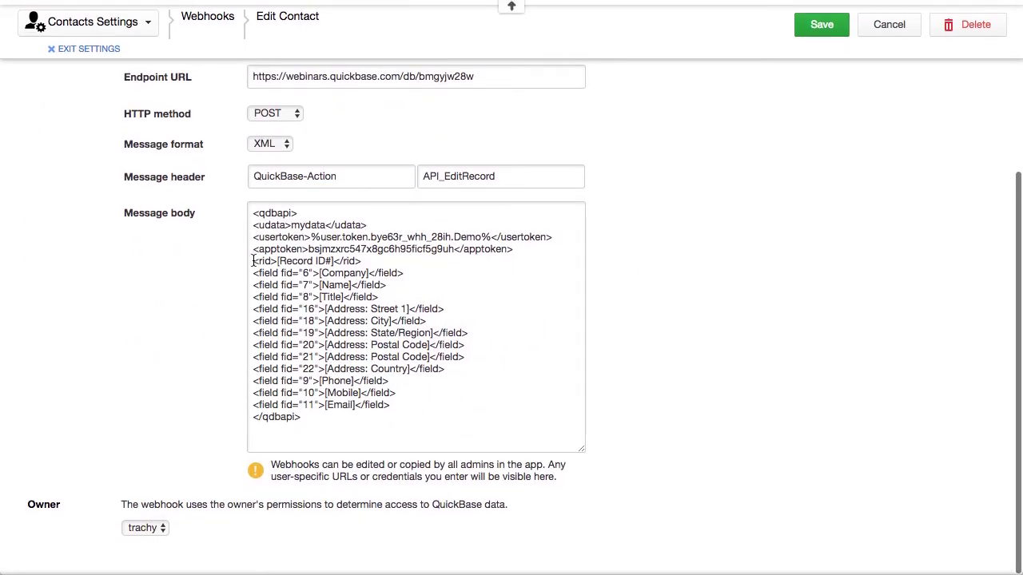
left_click_drag(252, 260, 370, 260)
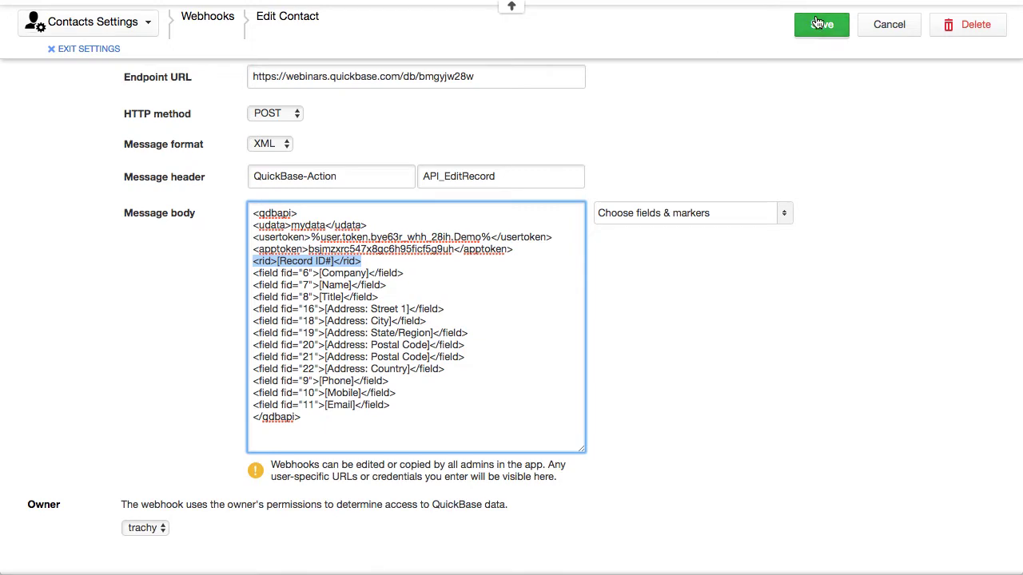
left_click(206, 17)
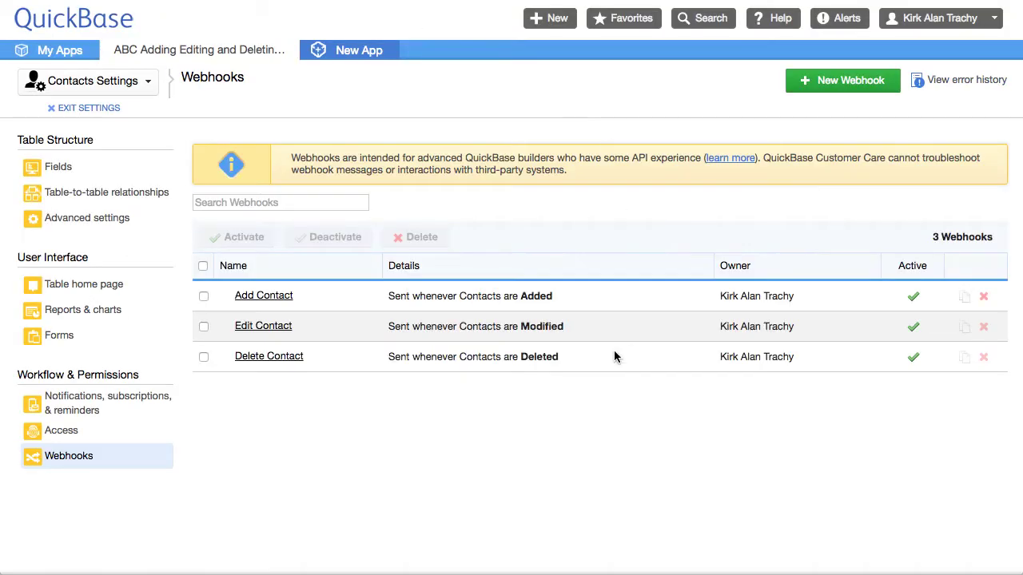
Highlight the Delete Contact user token, record ID line and API_DeleteRecord header, then return to the dashboard
left_click(274, 358)
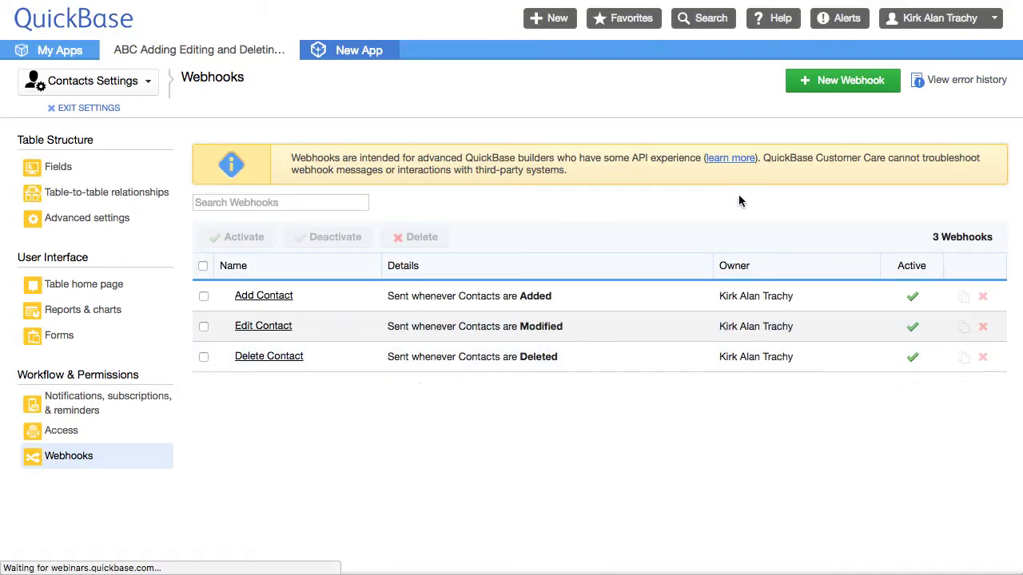
scroll(440, 323, "down", 5)
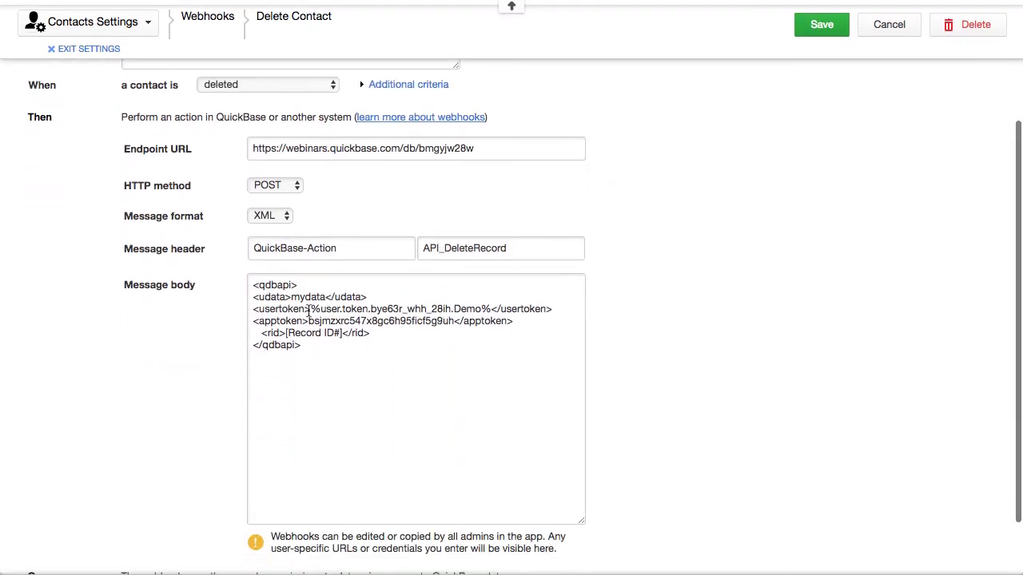
left_click_drag(313, 308, 449, 309)
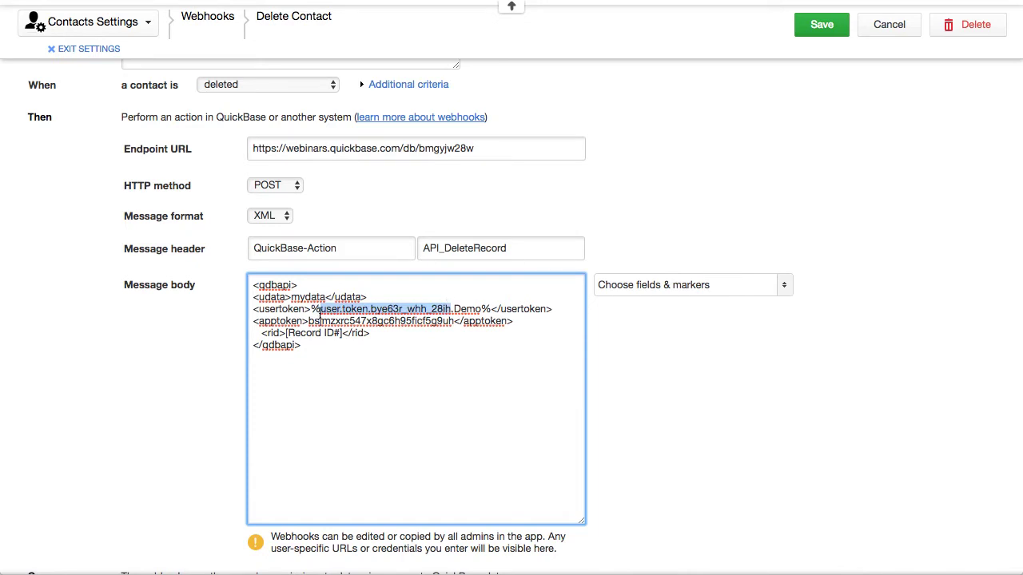
left_click_drag(261, 334, 373, 333)
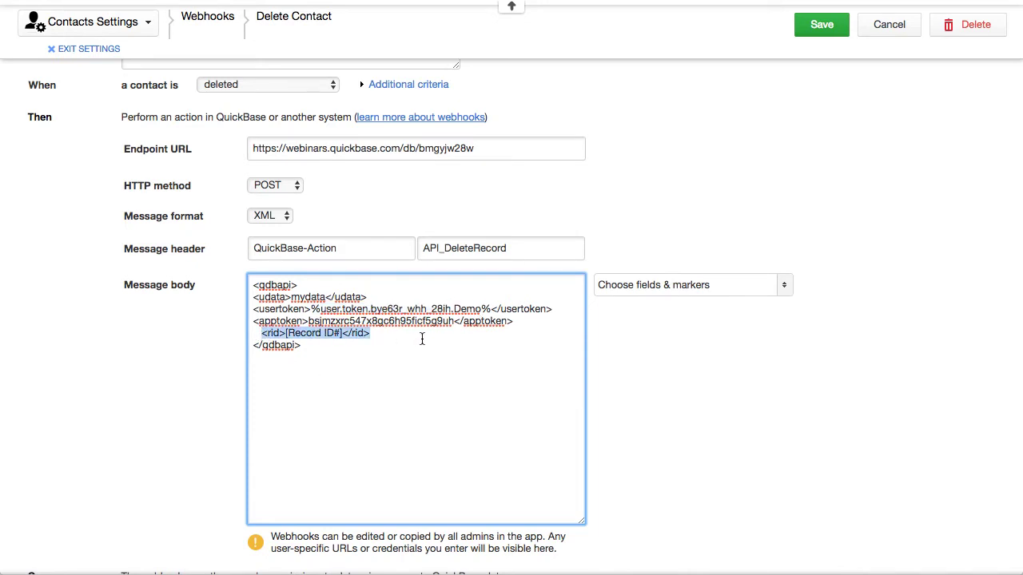
left_click(424, 249)
left_click_drag(423, 249, 518, 249)
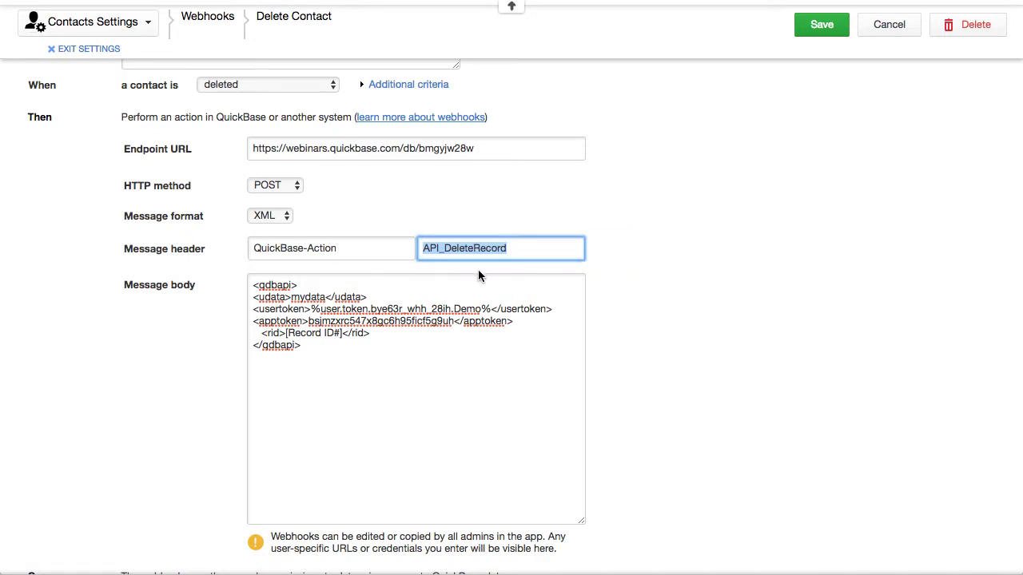
scroll(619, 185, "up", 5)
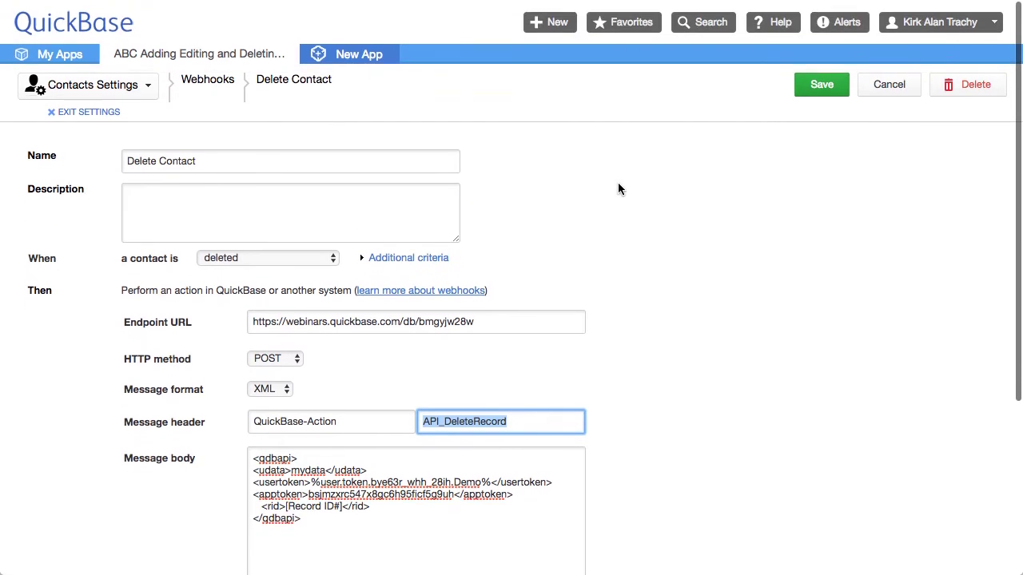
left_click(195, 51)
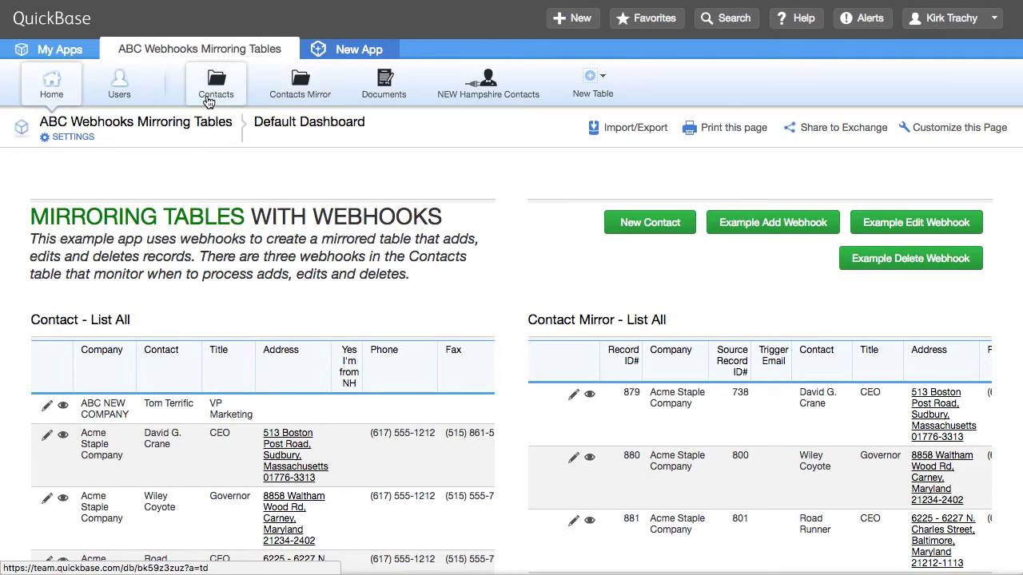
Open the Contacts table, then the Contacts Mirror table with its 20 mirrored contacts
left_click(209, 100)
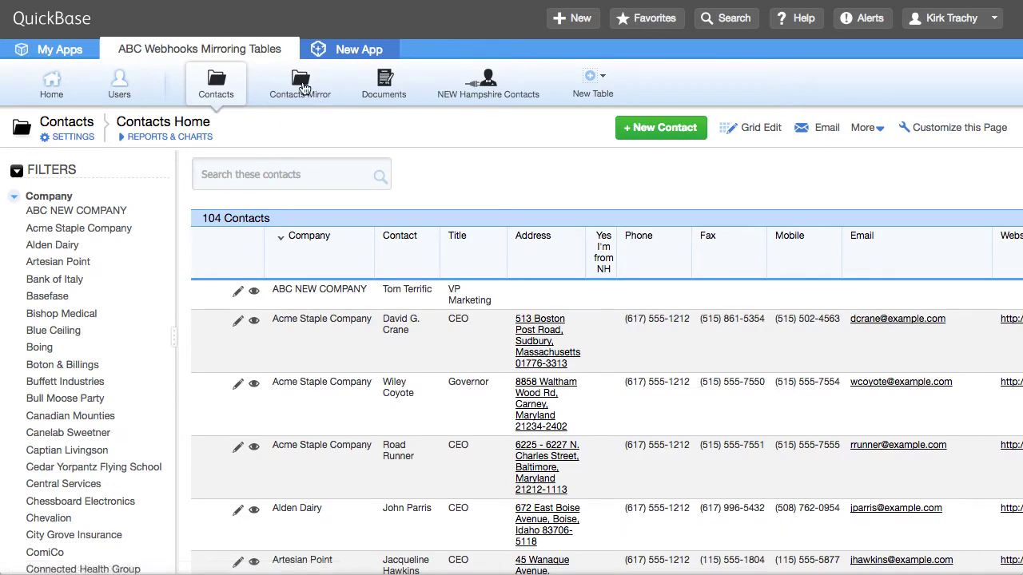
left_click(303, 88)
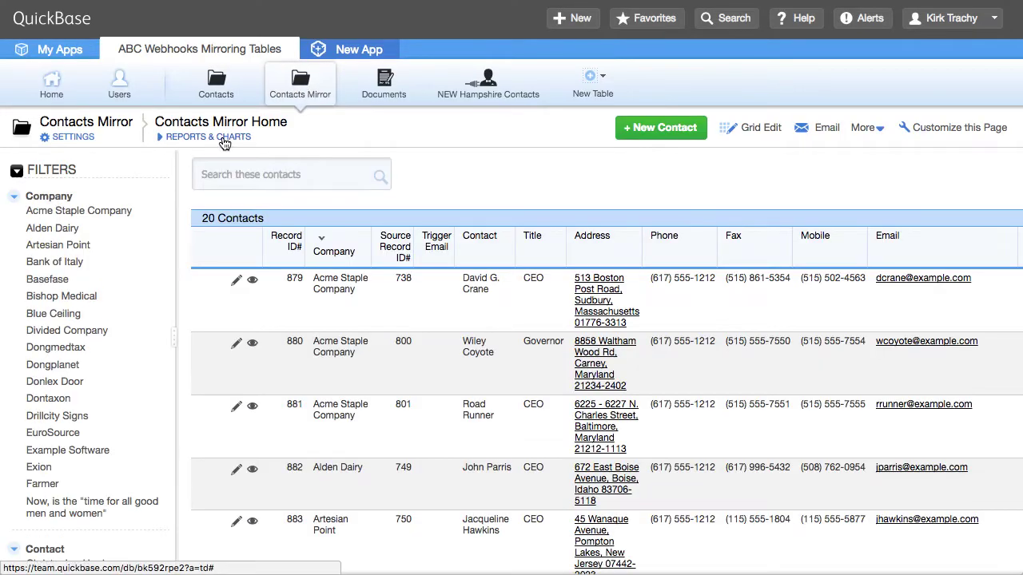
Delete all 20 records from the Contacts Mirror List All report
left_click(225, 140)
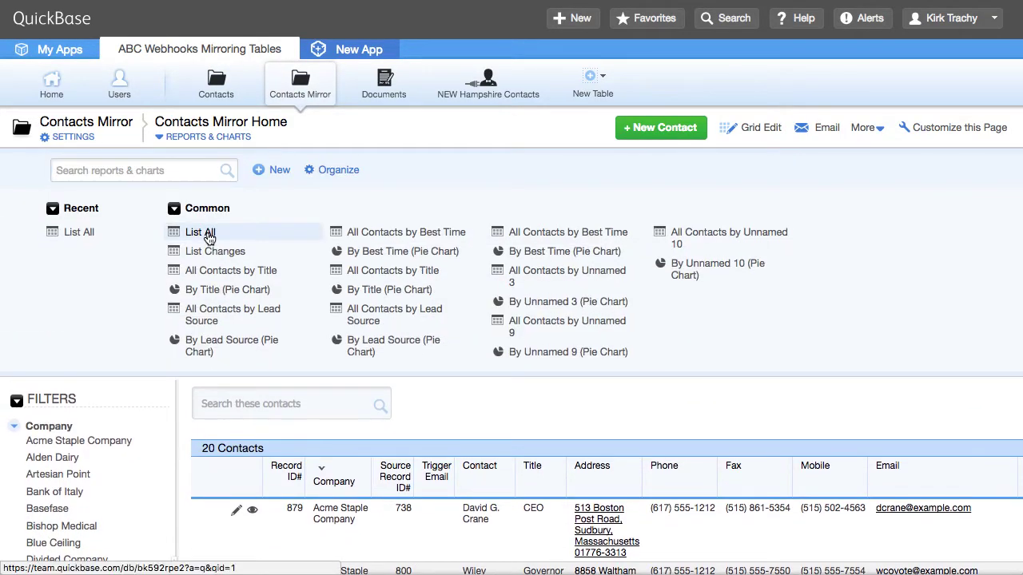
left_click(200, 233)
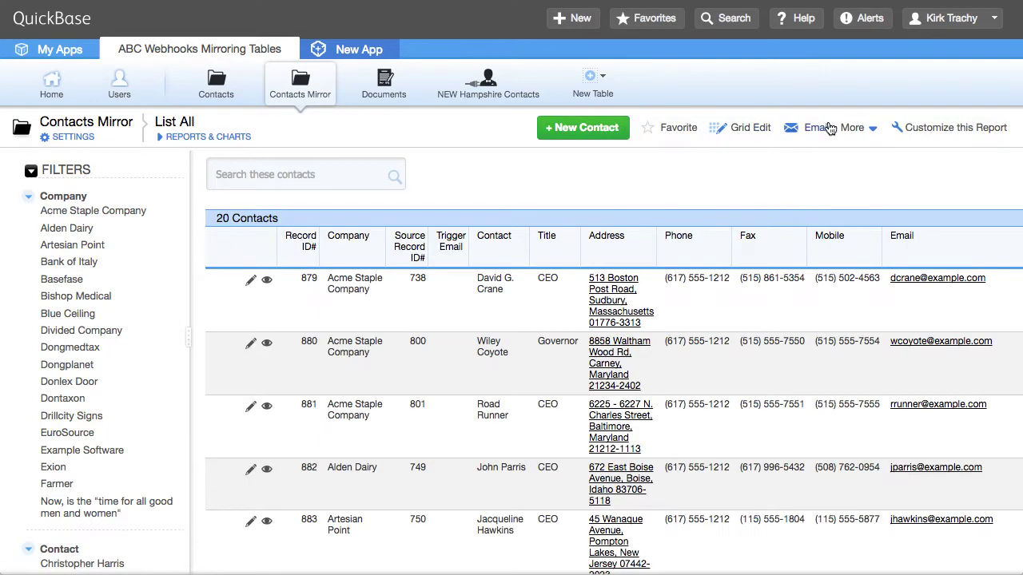
left_click(852, 128)
left_click(740, 351)
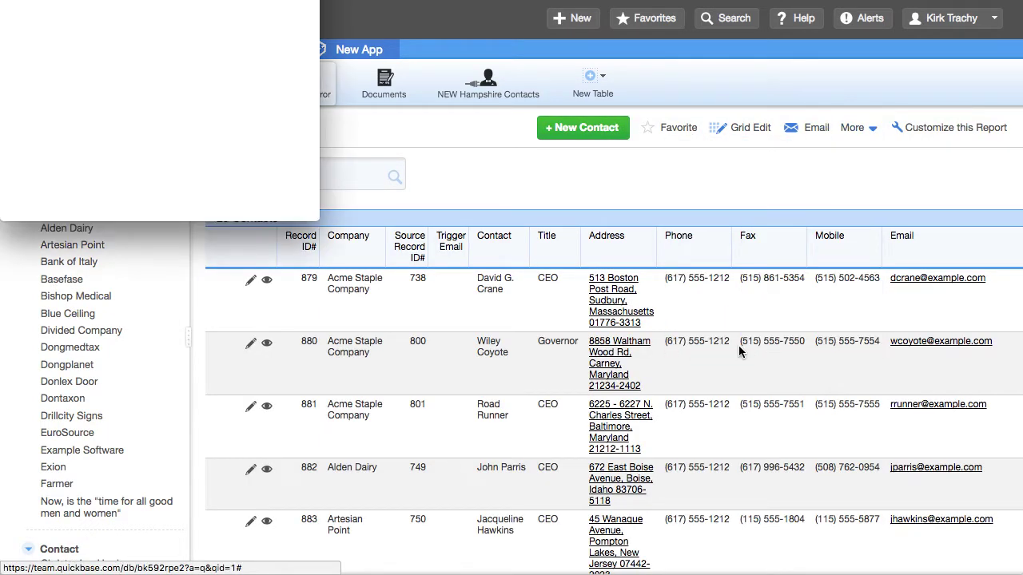
left_click(73, 131)
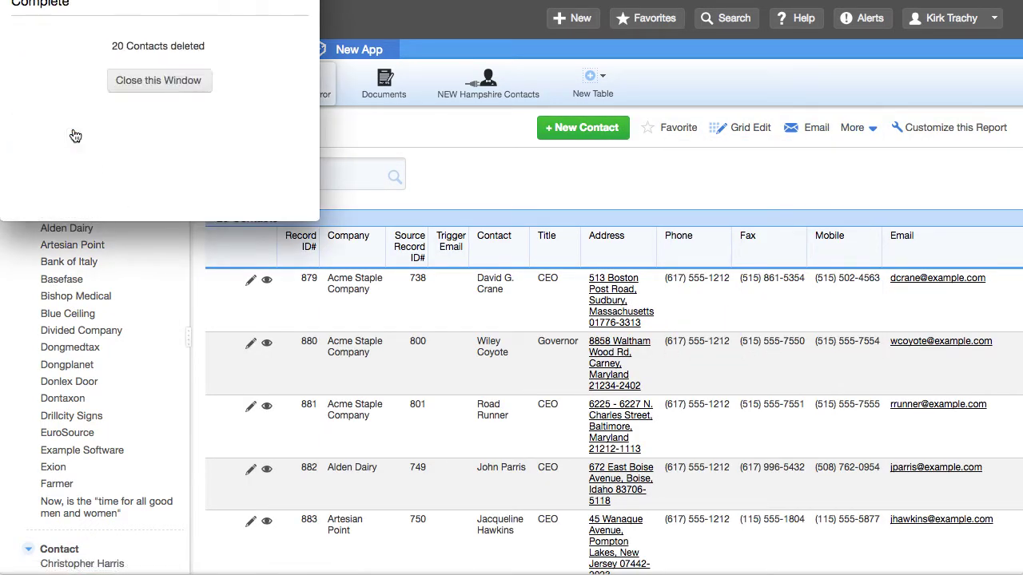
left_click(158, 80)
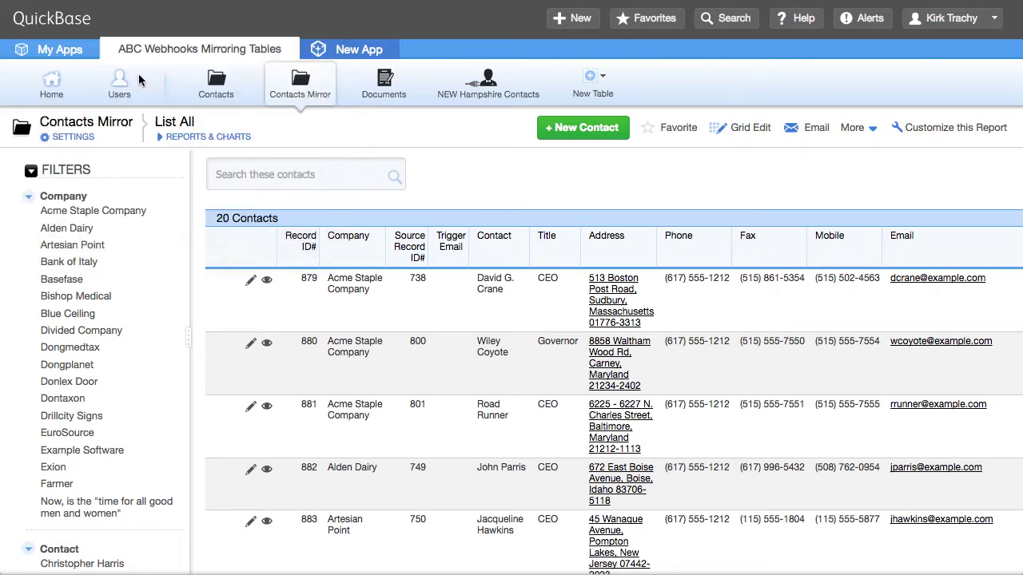
Delete all 104 Contacts records, then confirm both Contacts and Contacts Mirror are empty
left_click(216, 86)
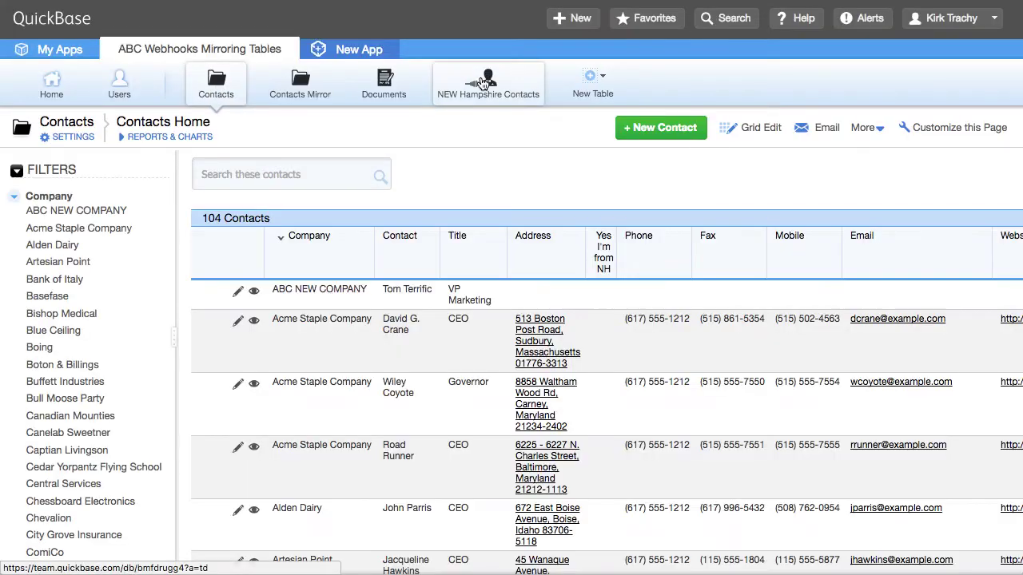
left_click(174, 137)
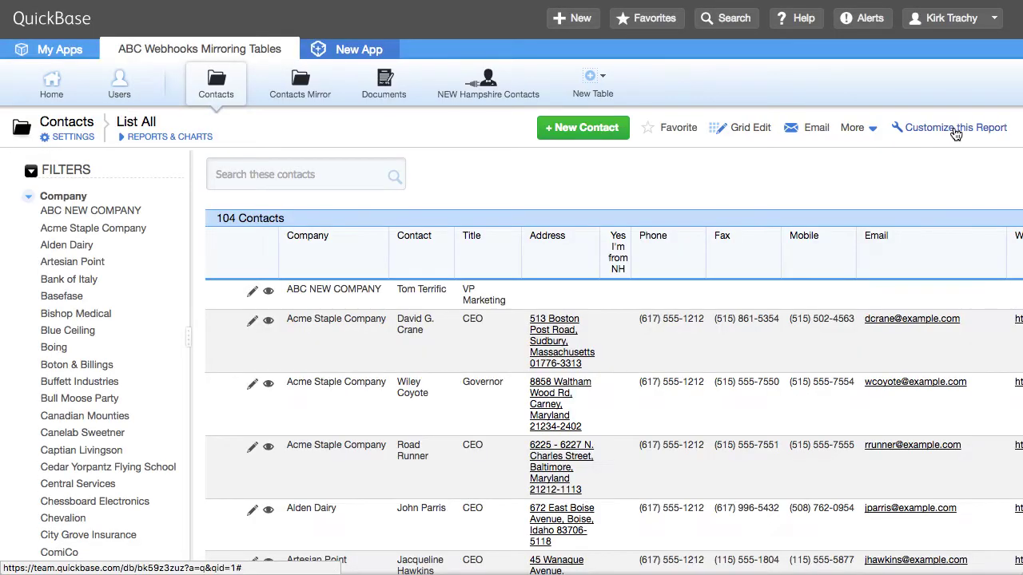
left_click(855, 130)
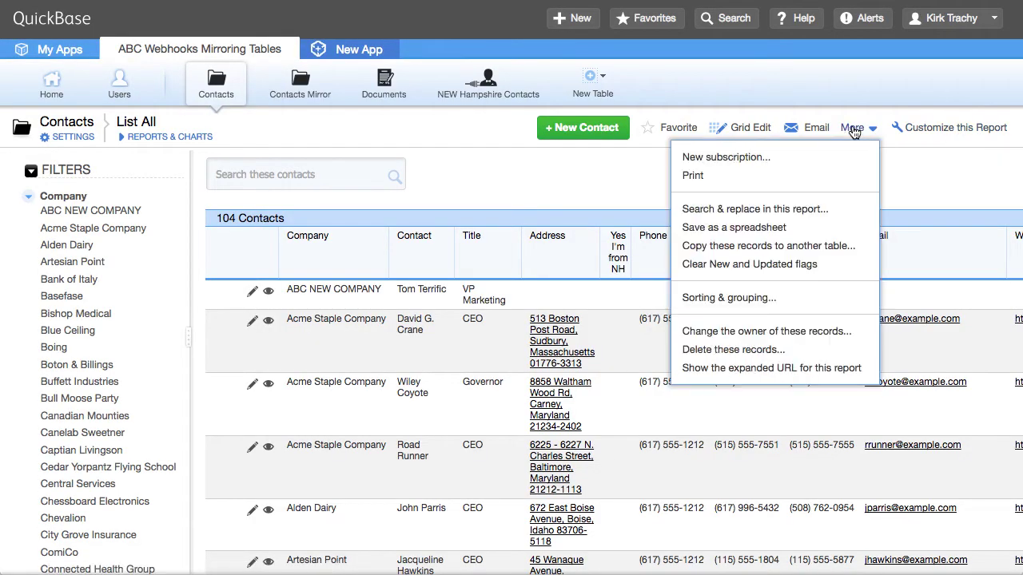
left_click(710, 369)
left_click(62, 133)
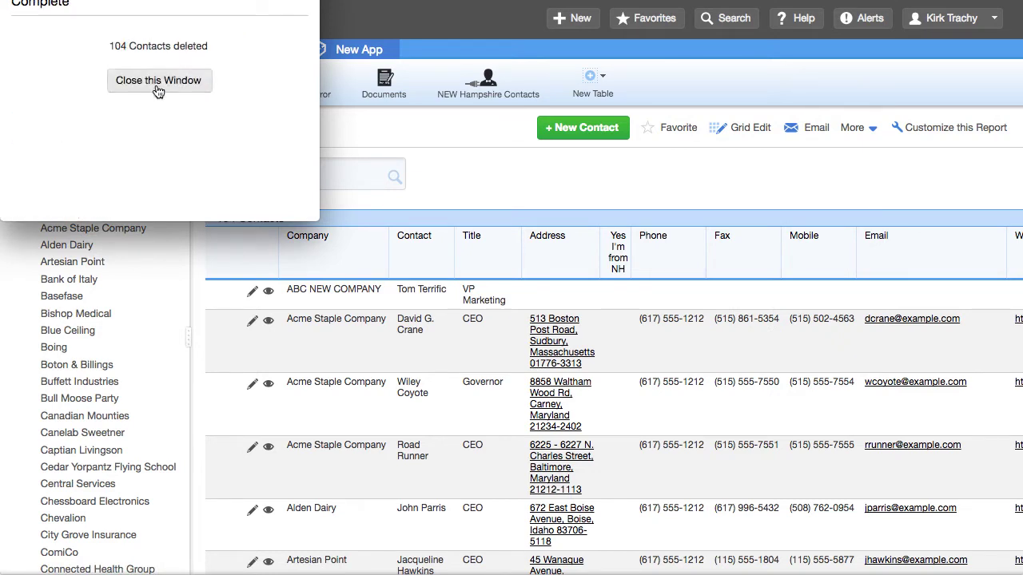
left_click(158, 81)
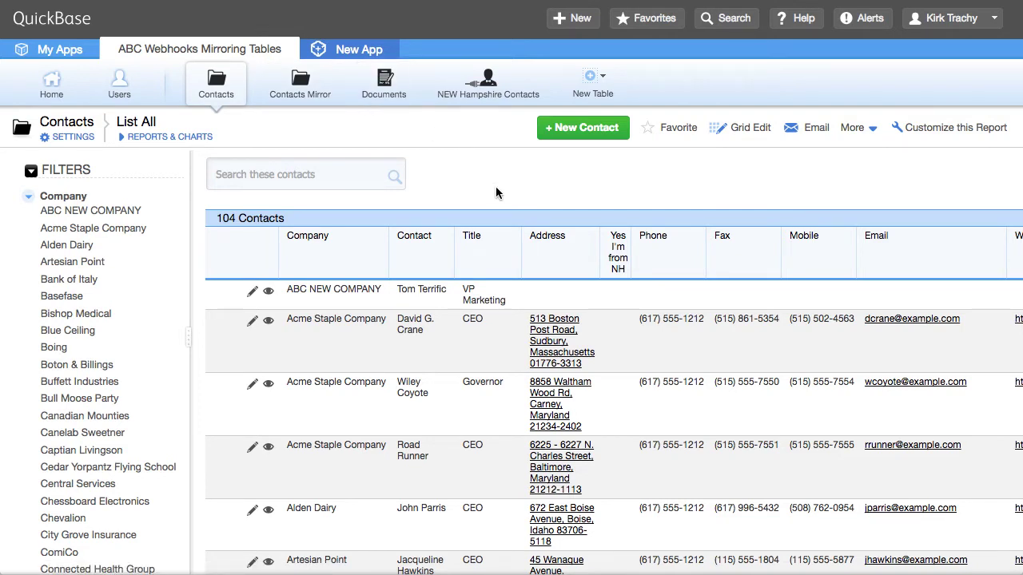
left_click(198, 101)
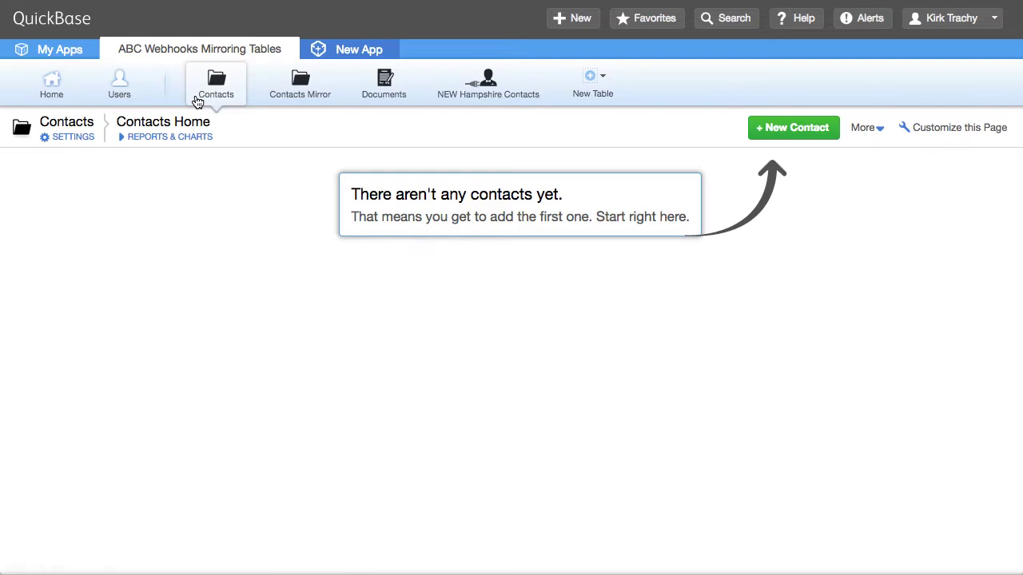
left_click(300, 85)
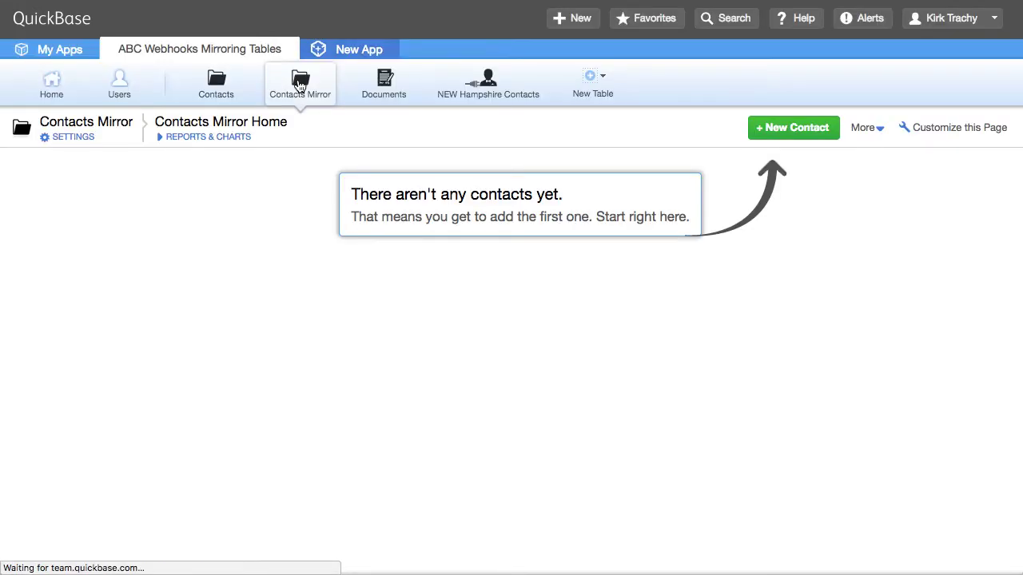
Copy the contact rows from the Example Excel.xls spreadsheet
left_click(215, 84)
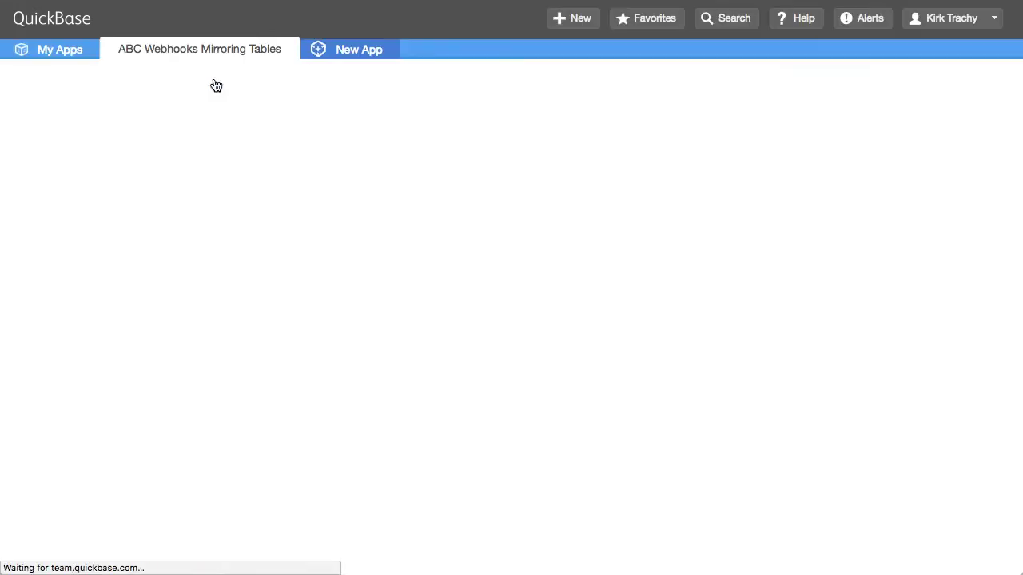
key("super+Tab")
key("super+Tab")
key("super+Tab")
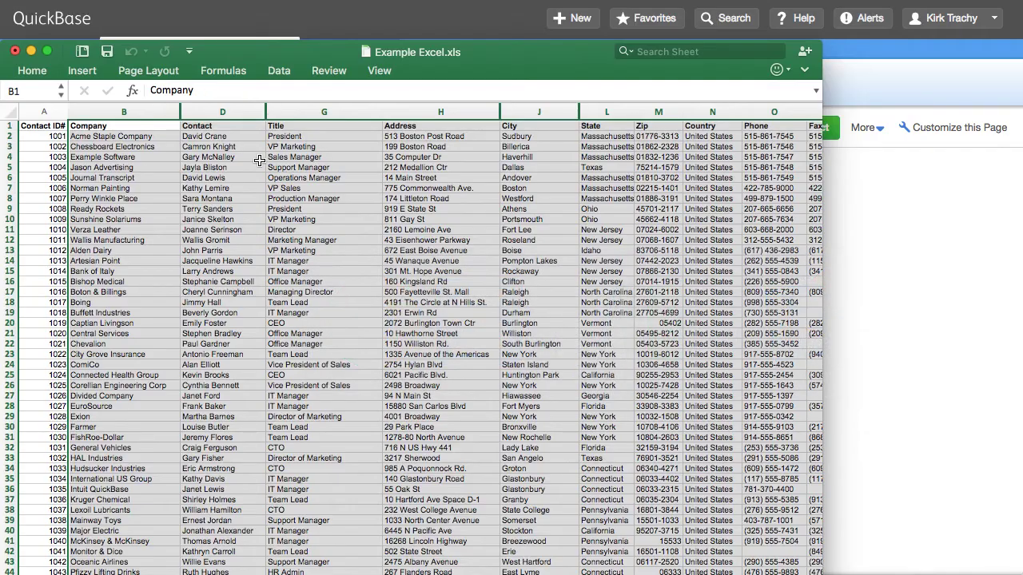
right_click(269, 179)
left_click(304, 205)
key("super+Tab")
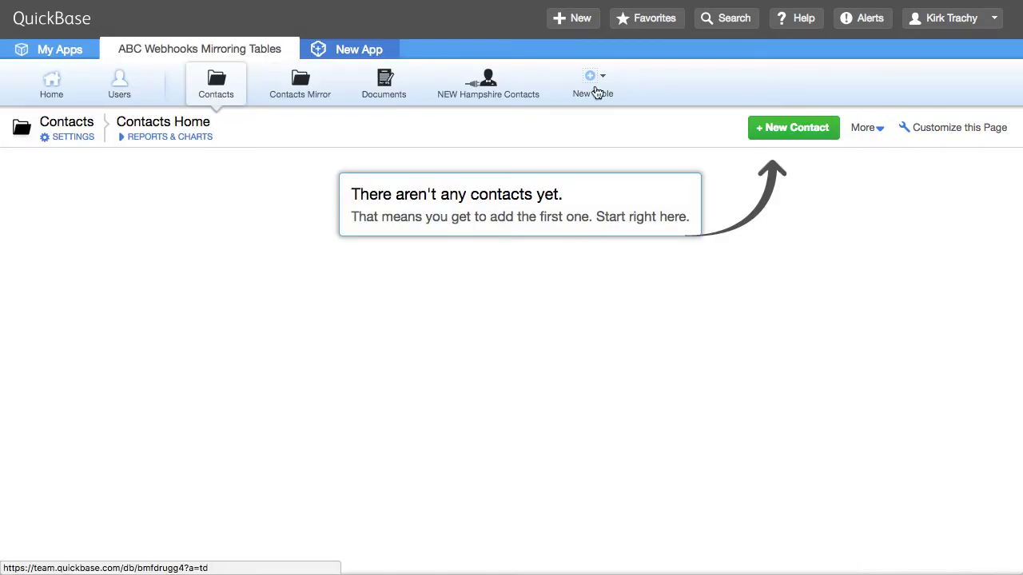
Paste the copied rows into an Import from clipboard for Contacts and start the import
left_click(865, 129)
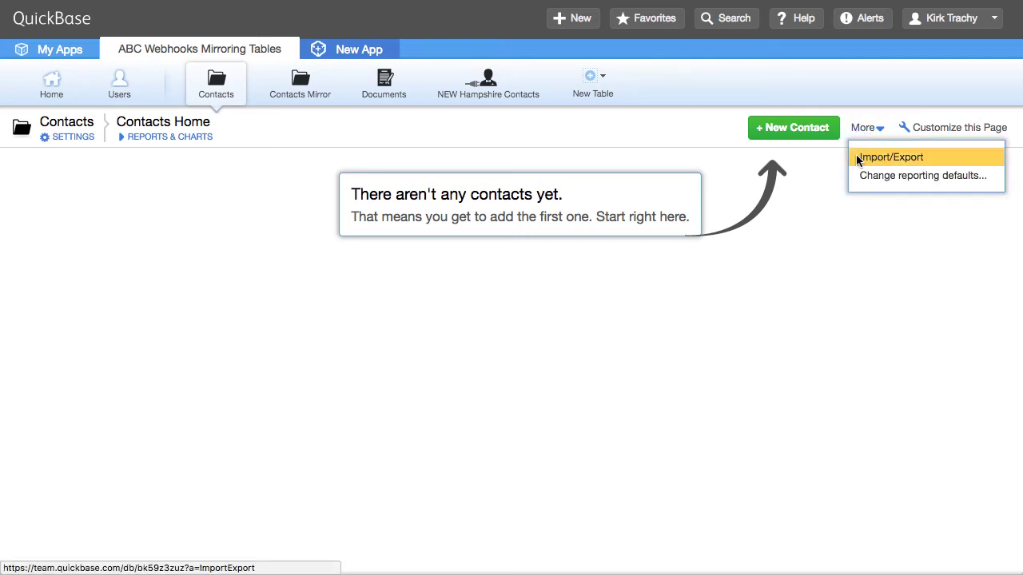
left_click(856, 157)
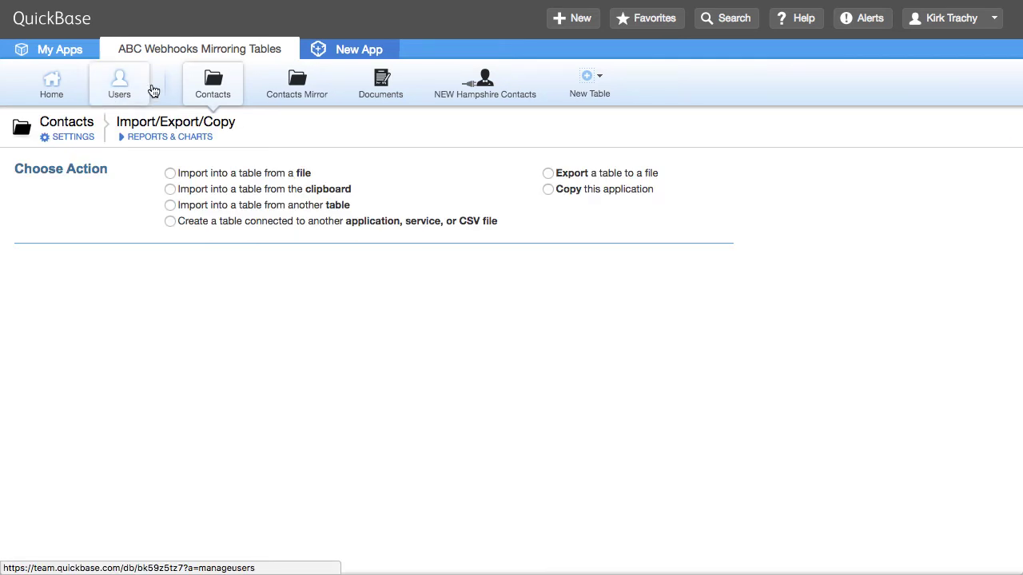
left_click(219, 192)
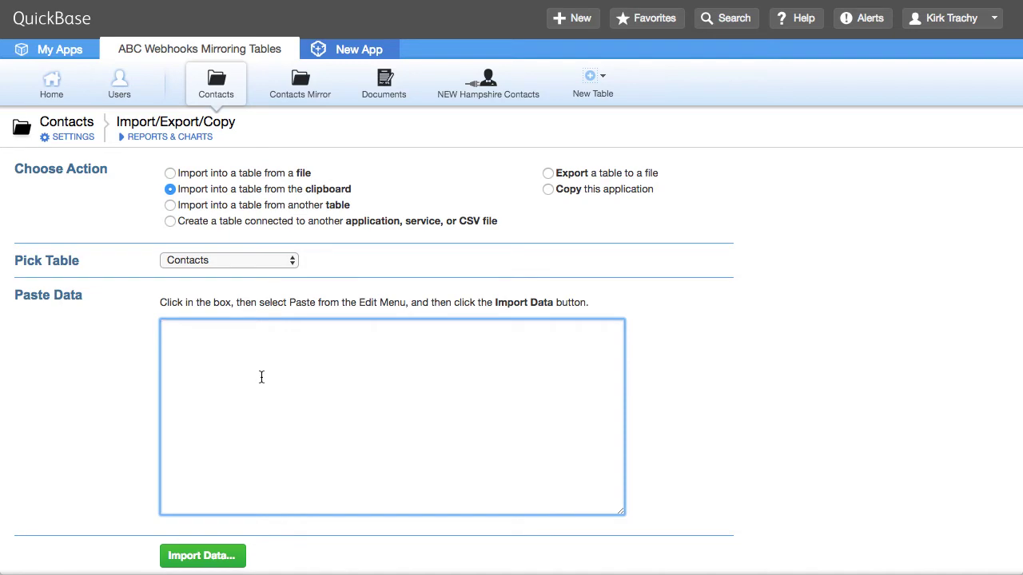
key("super+v")
left_click(218, 559)
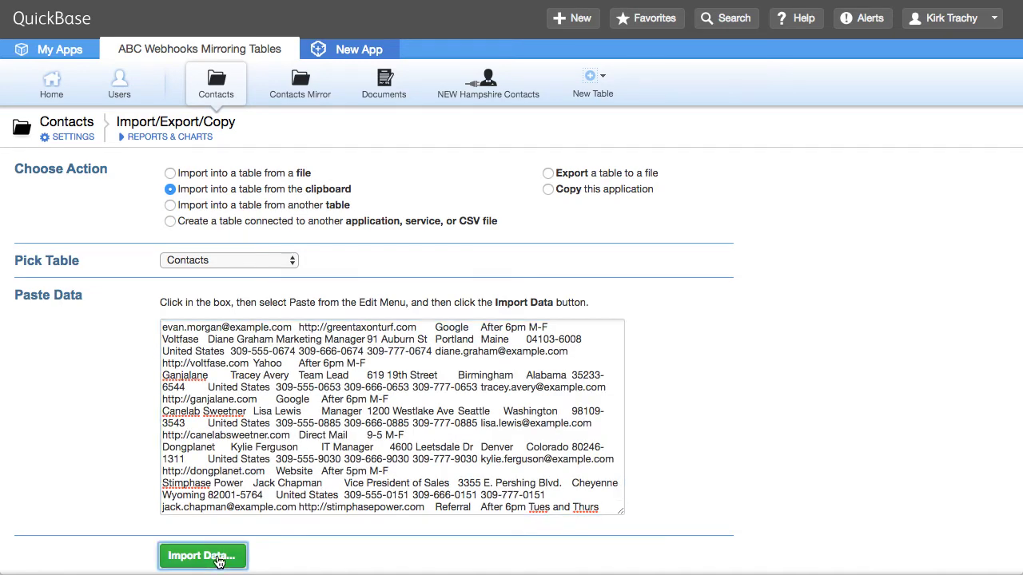
Map the address columns to Street 1, City, State/Region, Postal Code and Country fields
scroll(379, 321, "down", 3)
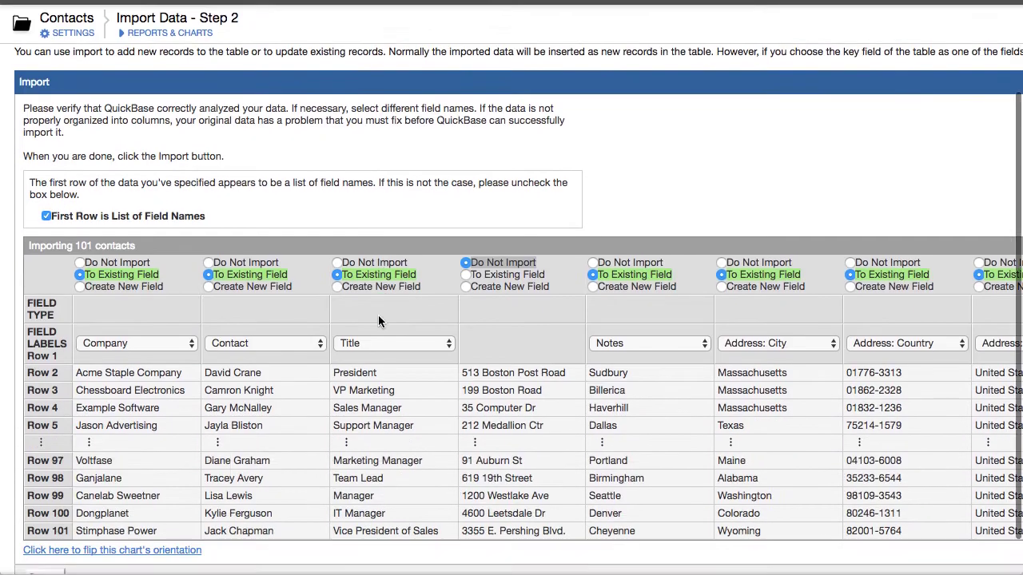
scroll(378, 320, "down", 1)
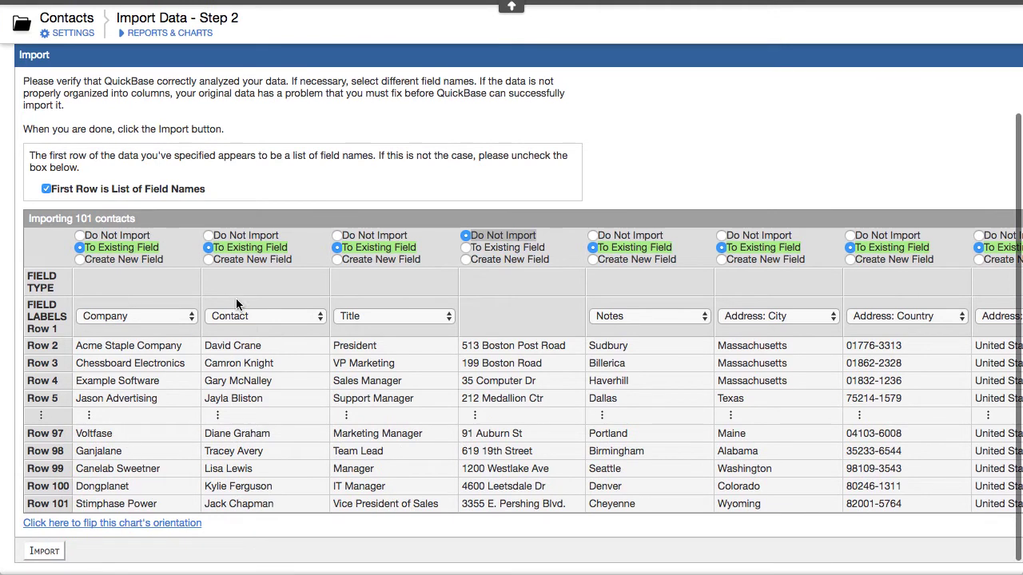
left_click(466, 248)
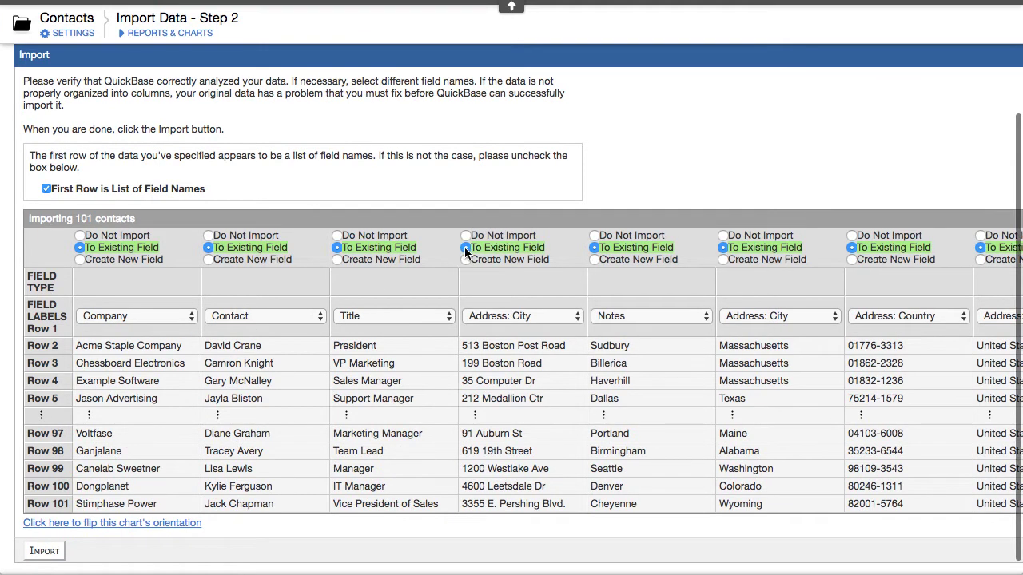
left_click(511, 320)
left_click(533, 376)
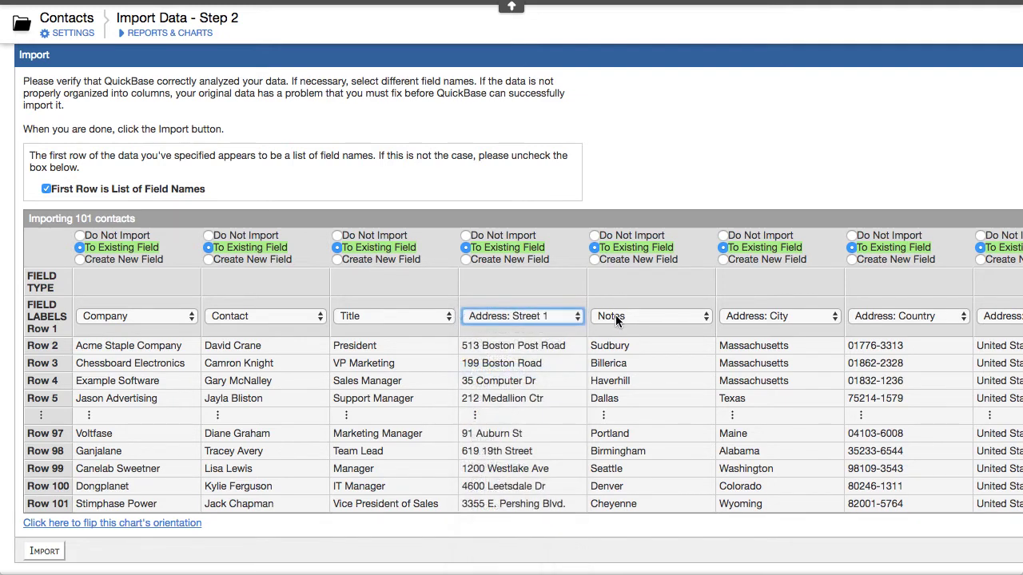
left_click(615, 320)
left_click(814, 314)
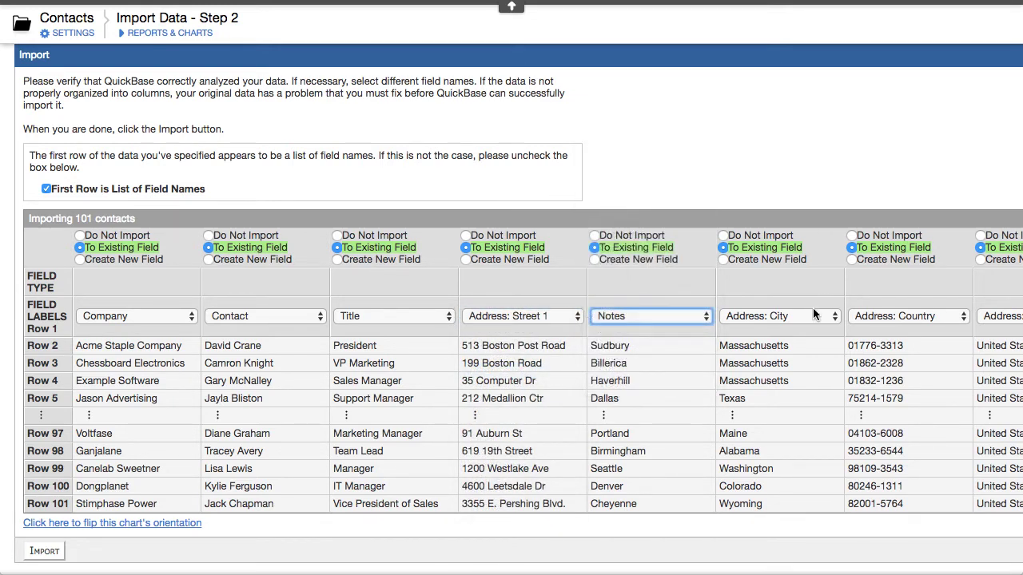
left_click(789, 320)
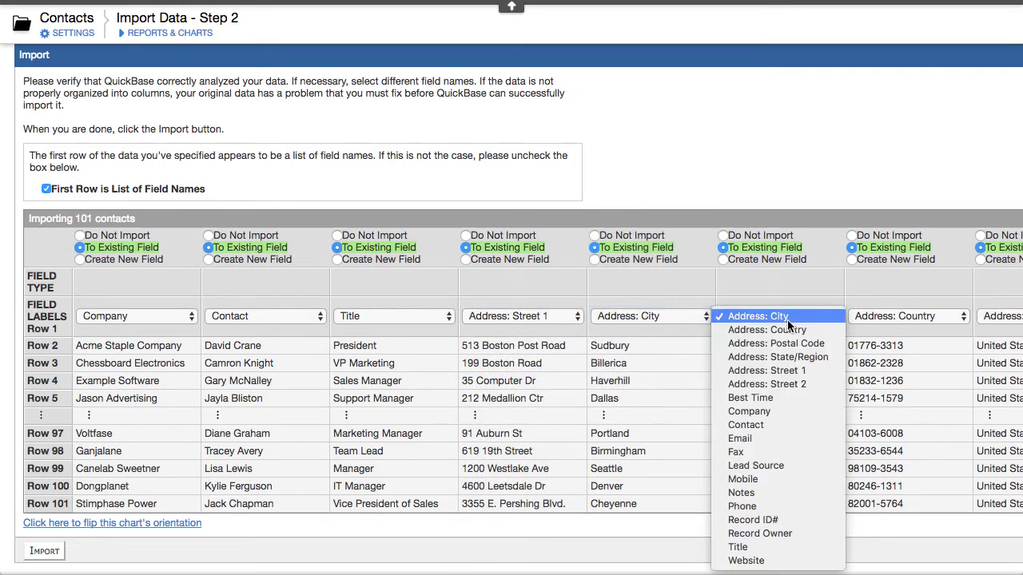
left_click(797, 361)
left_click(881, 319)
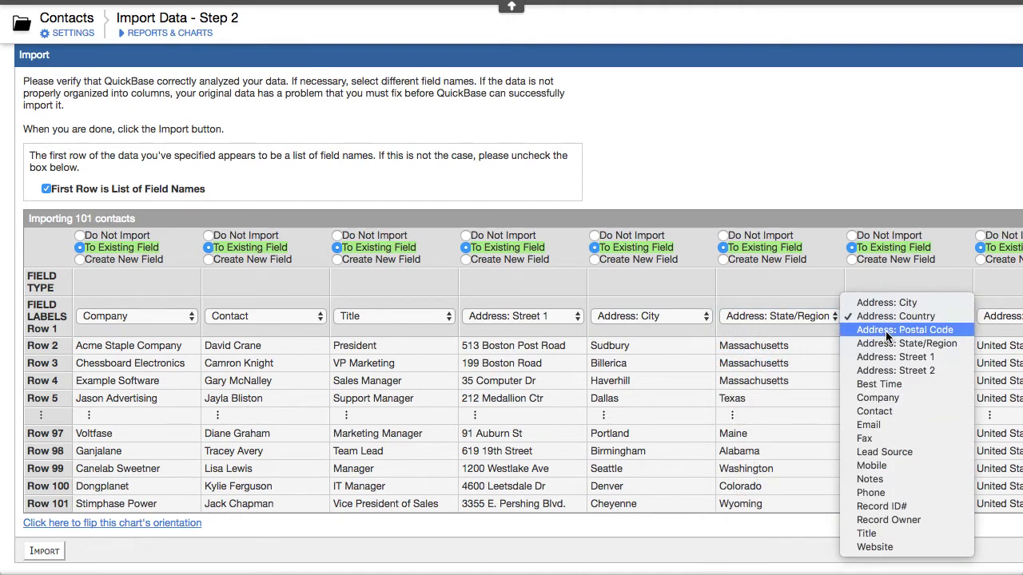
left_click(885, 329)
left_click(998, 317)
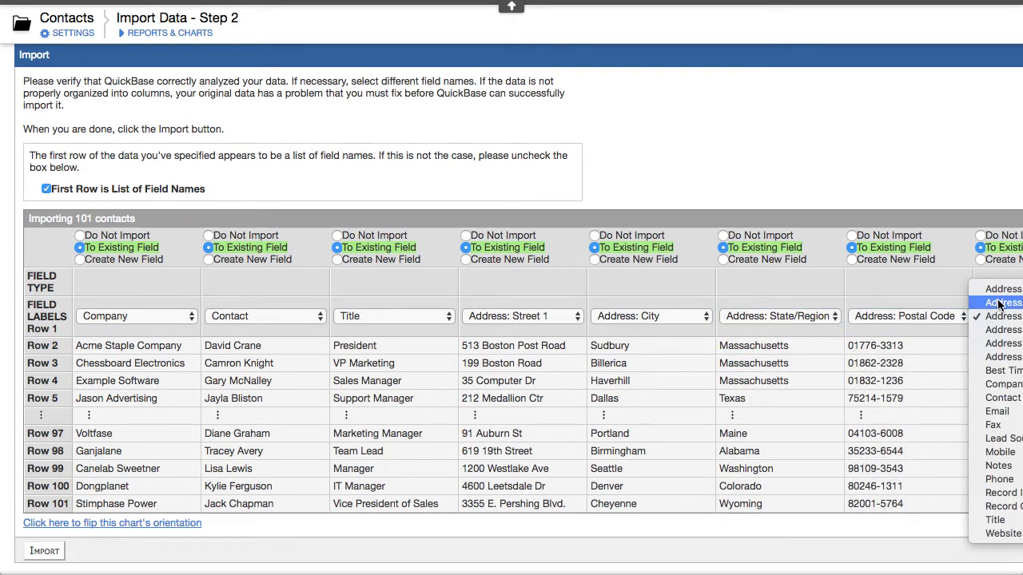
left_click(999, 303)
Keep the Fax column mapped to Fax and run the Contacts import
scroll(751, 319, "right", 12)
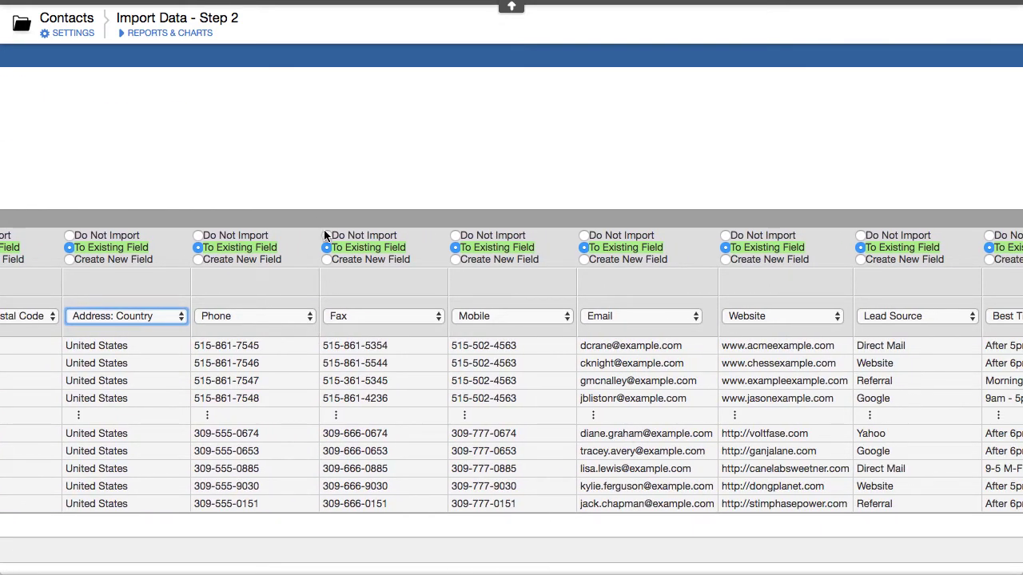
left_click(327, 235)
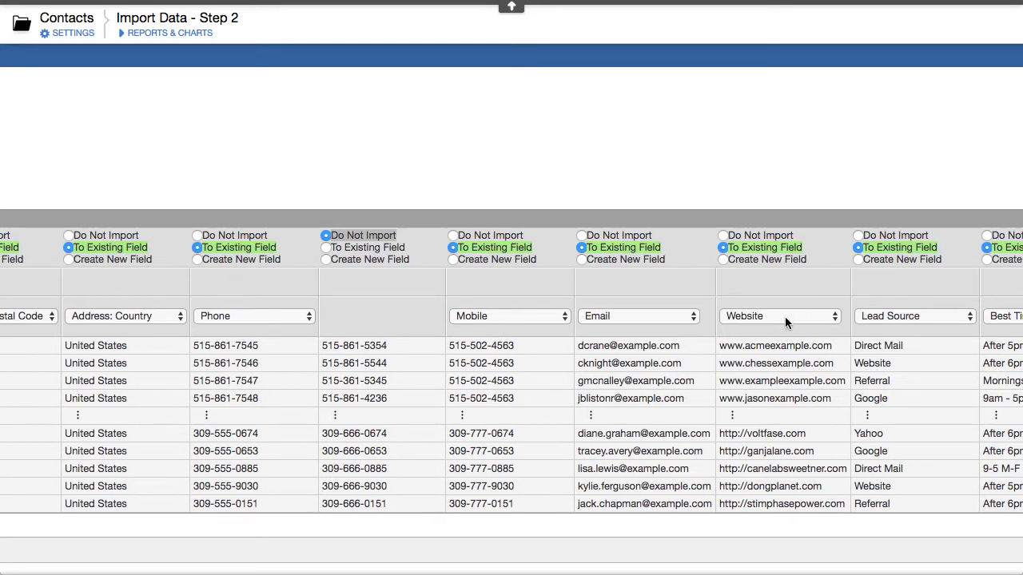
scroll(785, 317, "right", 4)
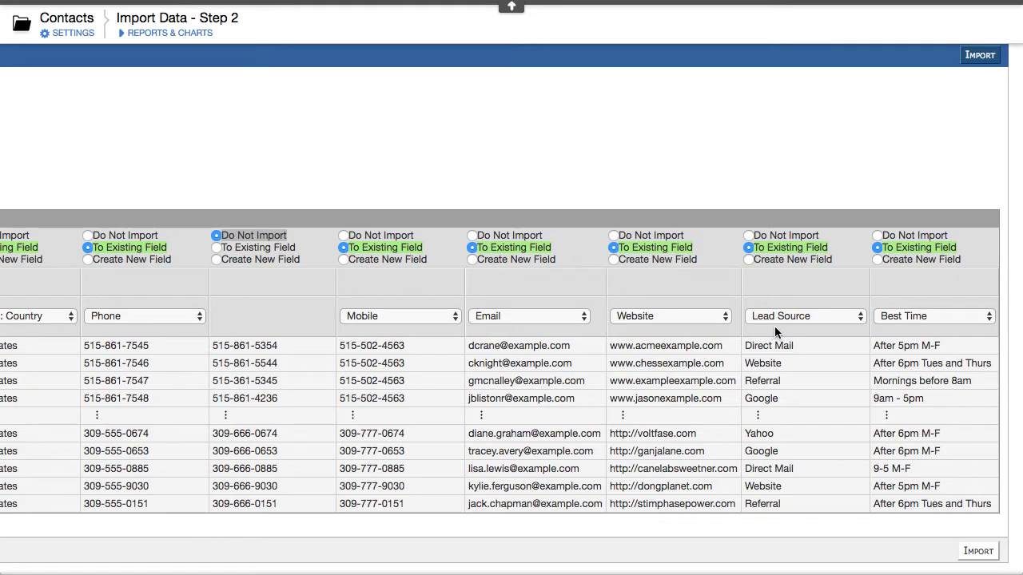
left_click(220, 249)
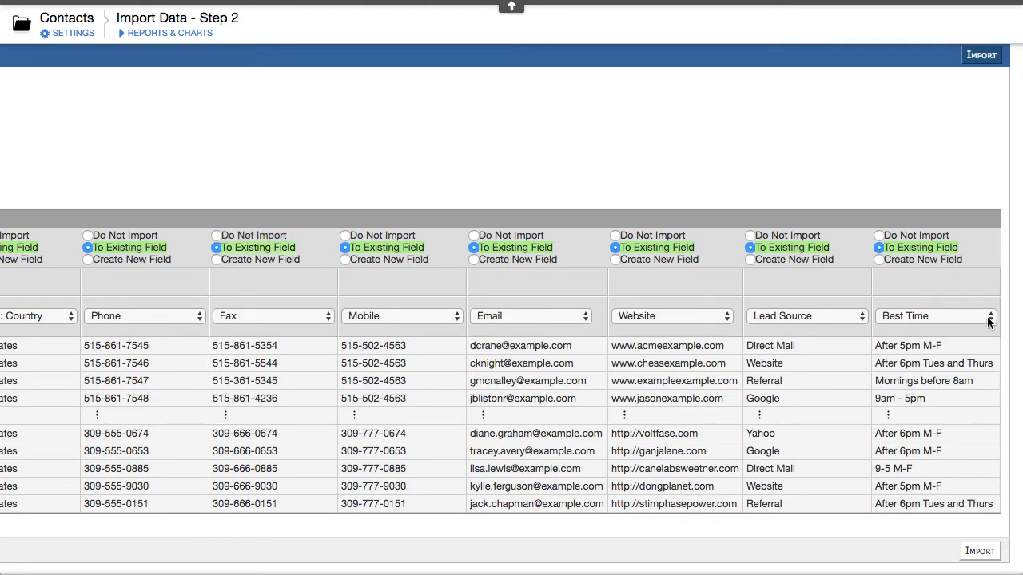
left_click(987, 60)
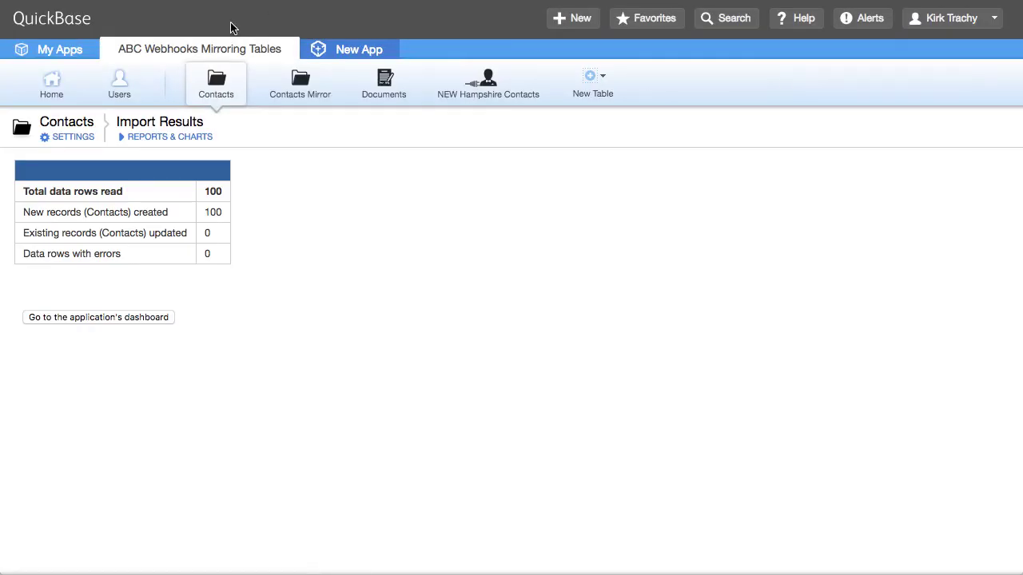
Compare the 100 imported Contacts with the 100 mirrored records in Contacts Mirror
left_click(227, 96)
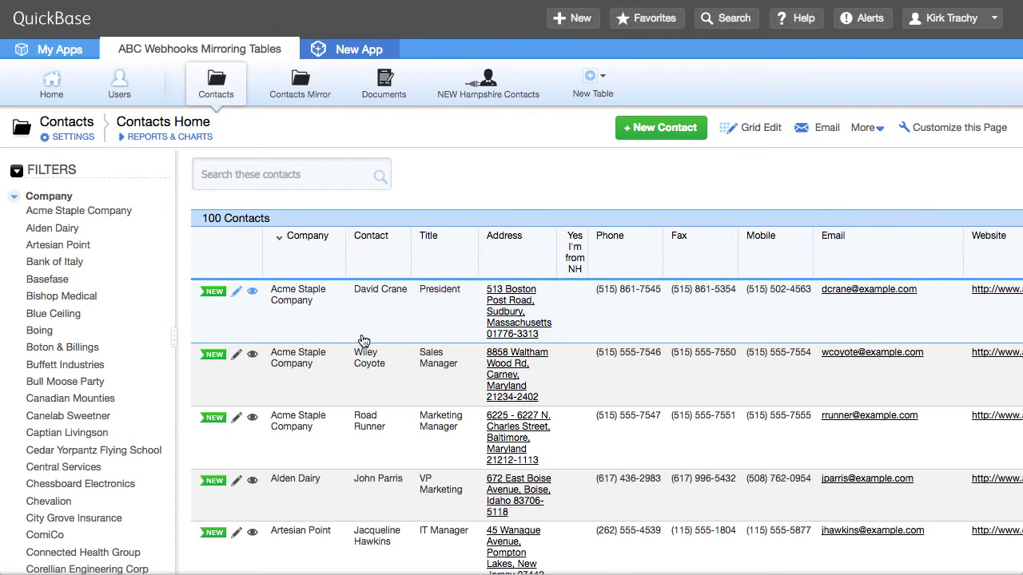
scroll(361, 338, "down", 5)
scroll(364, 341, "up", 5)
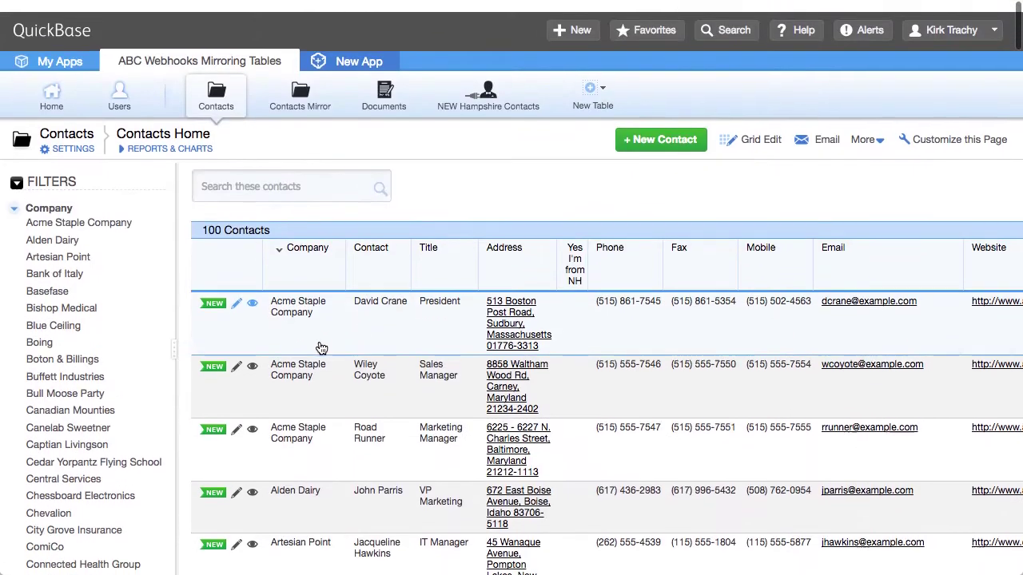
left_click(312, 85)
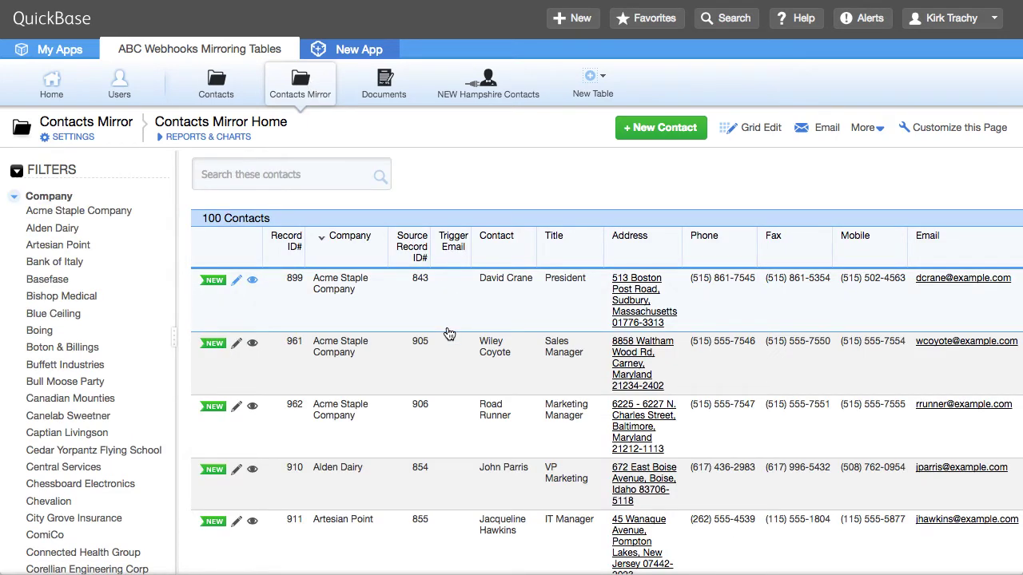
scroll(449, 335, "down", 5)
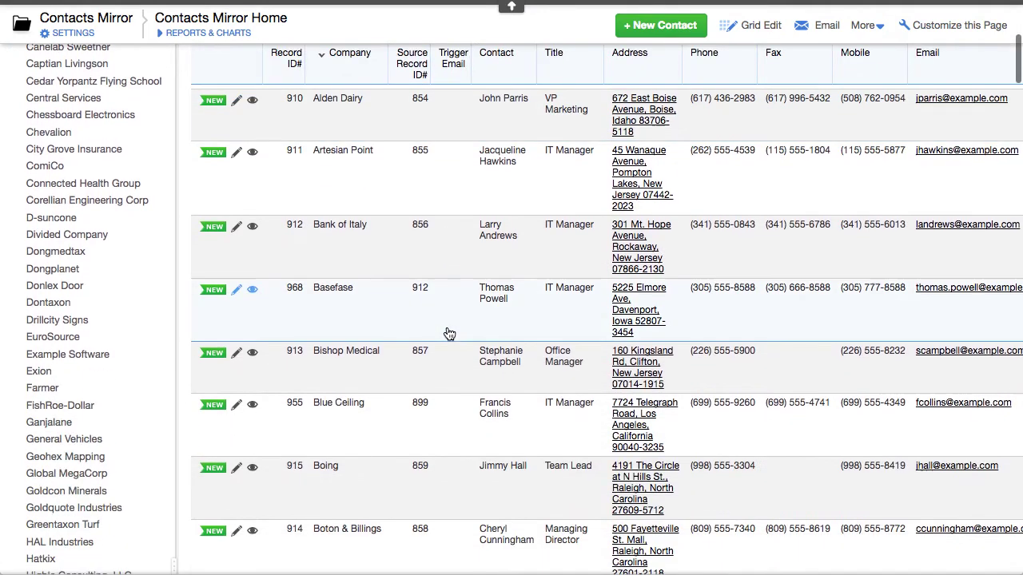
scroll(449, 334, "up", 5)
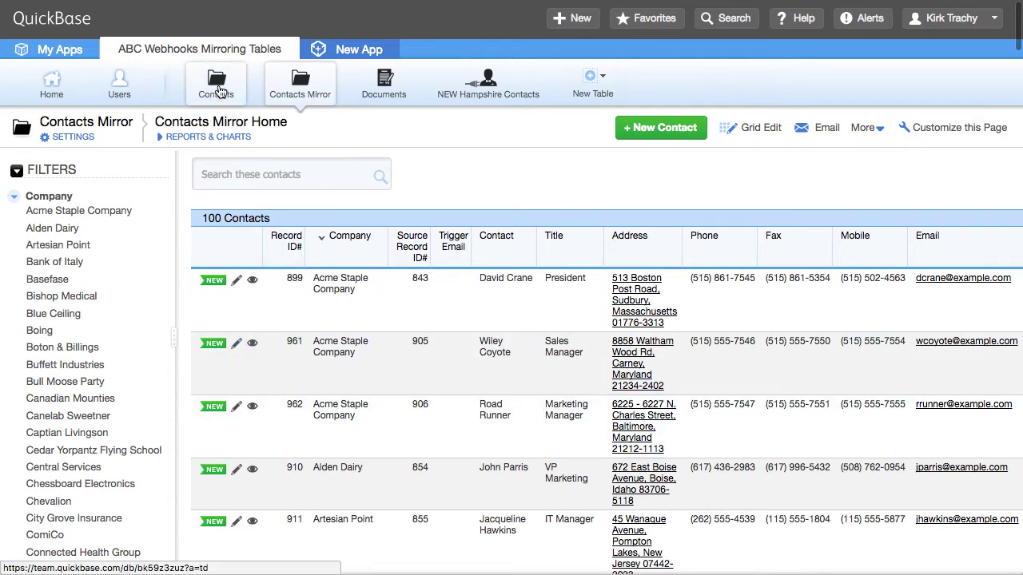
left_click(220, 92)
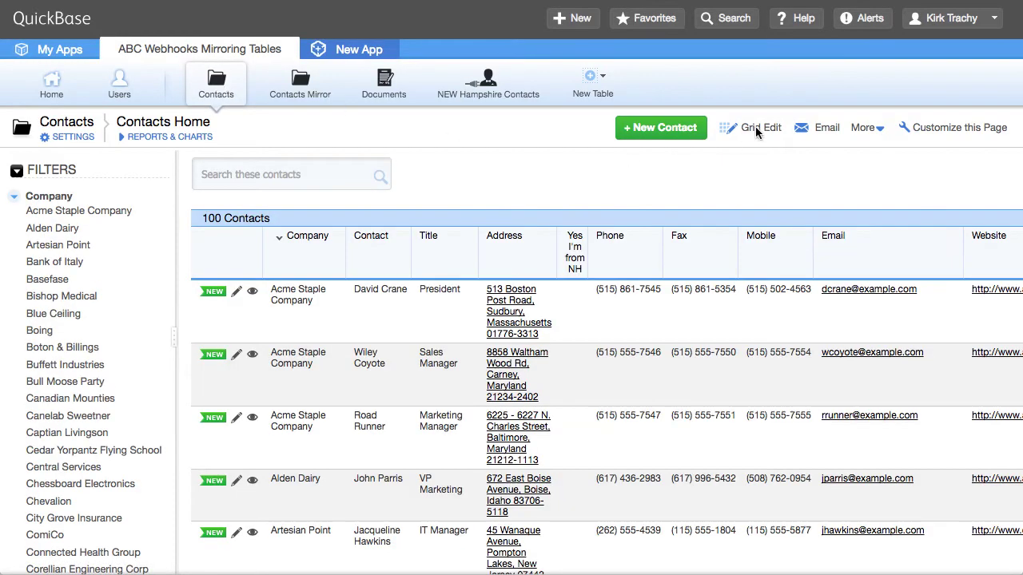
Try selecting the Title column in Grid Edit, then save and exit the grid
left_click(773, 131)
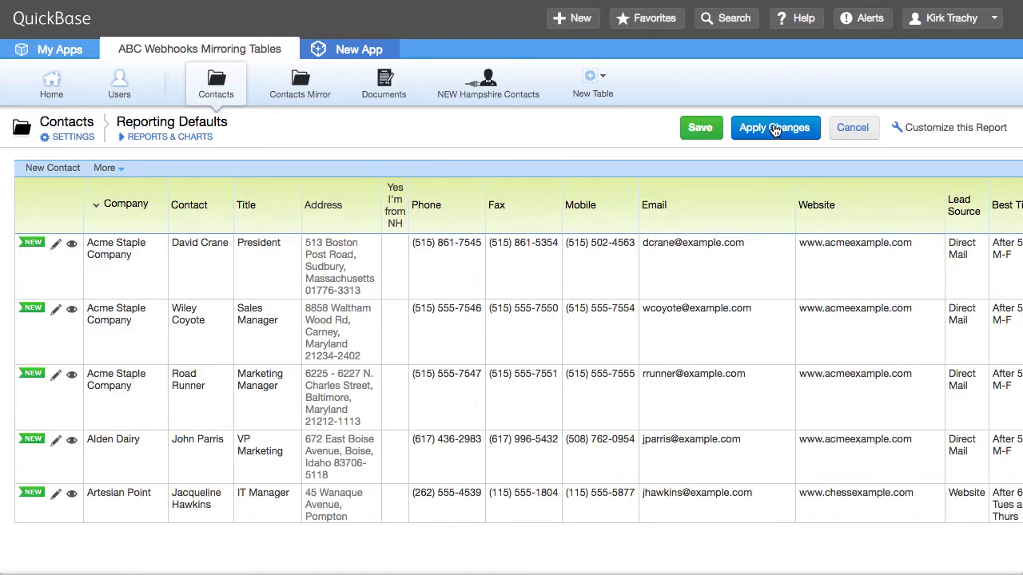
left_click(180, 285)
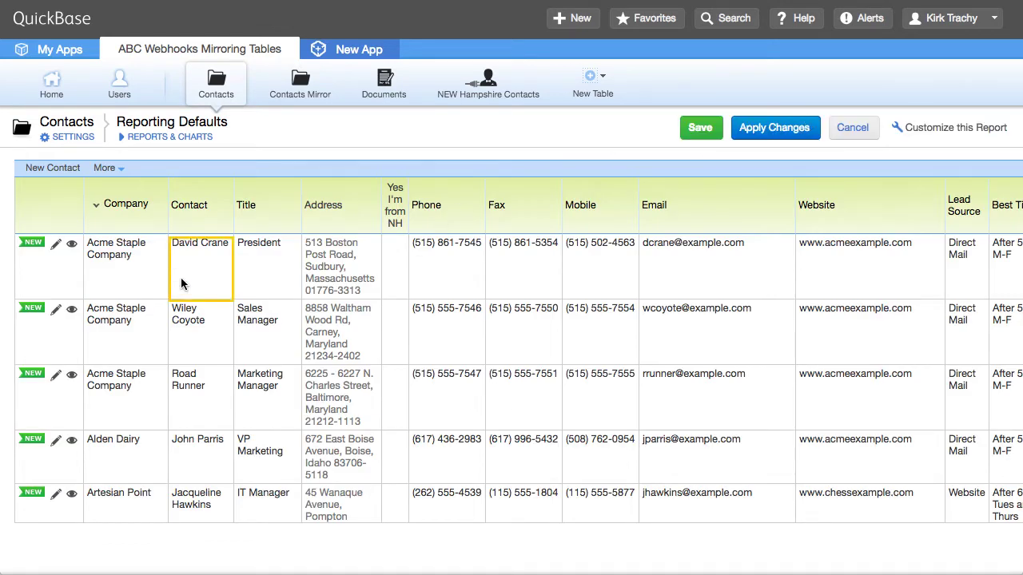
left_click(272, 253)
left_click_drag(274, 252, 268, 511)
scroll(268, 516, "down", 5)
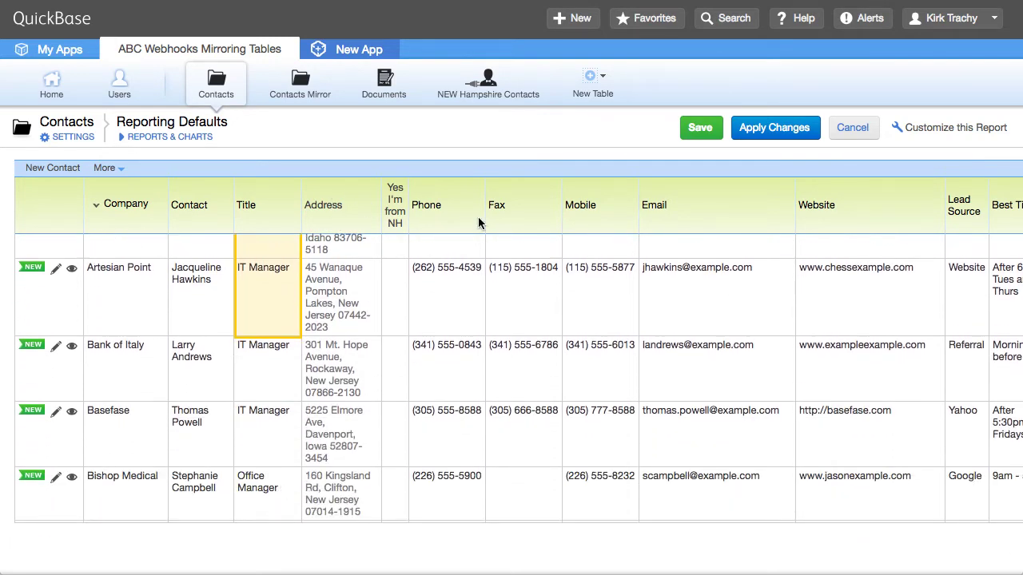
left_click(701, 129)
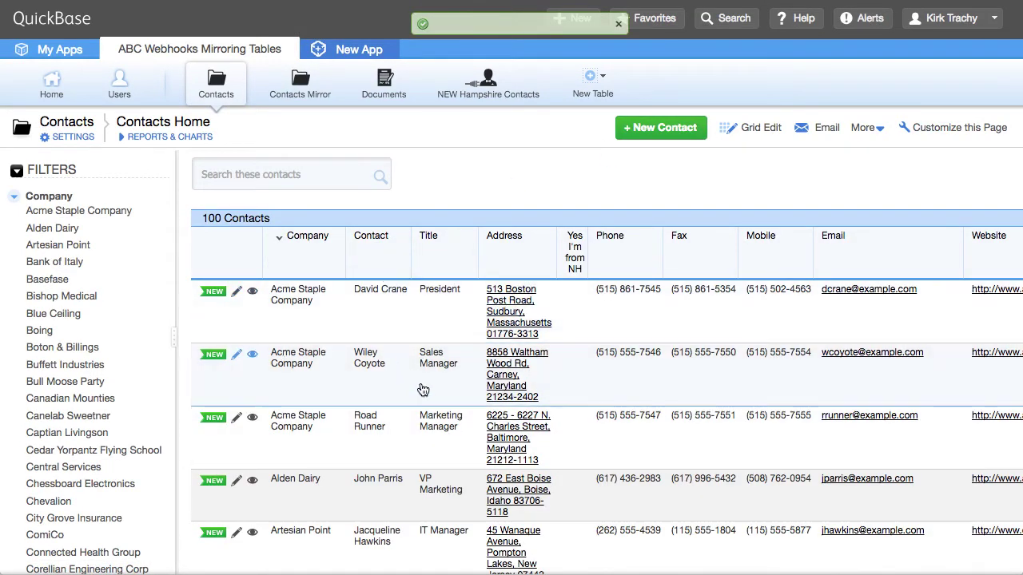
scroll(356, 395, "down", 3)
scroll(352, 393, "up", 3)
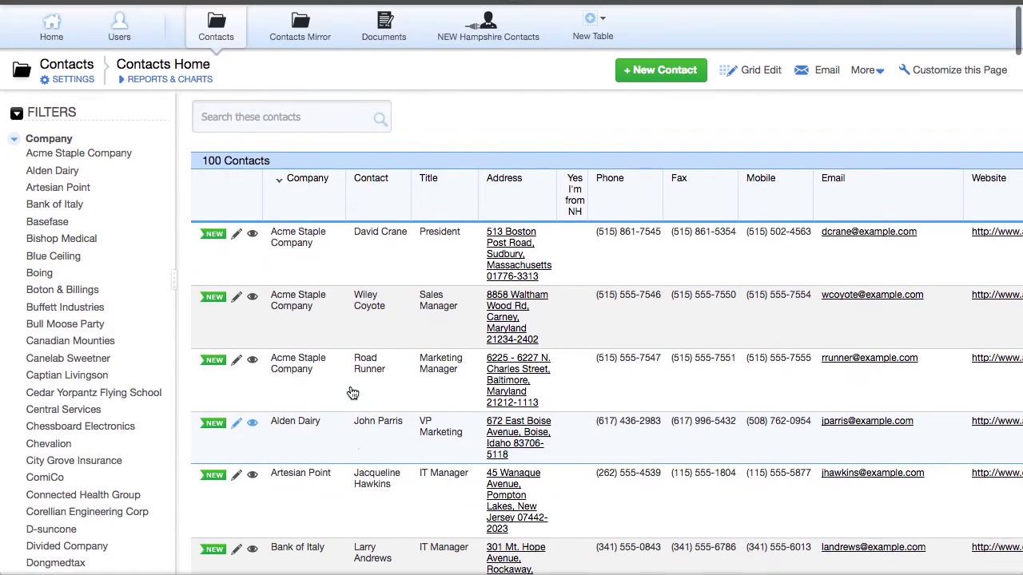
Fill President down the first three Title cells in Grid Edit and save
left_click(750, 110)
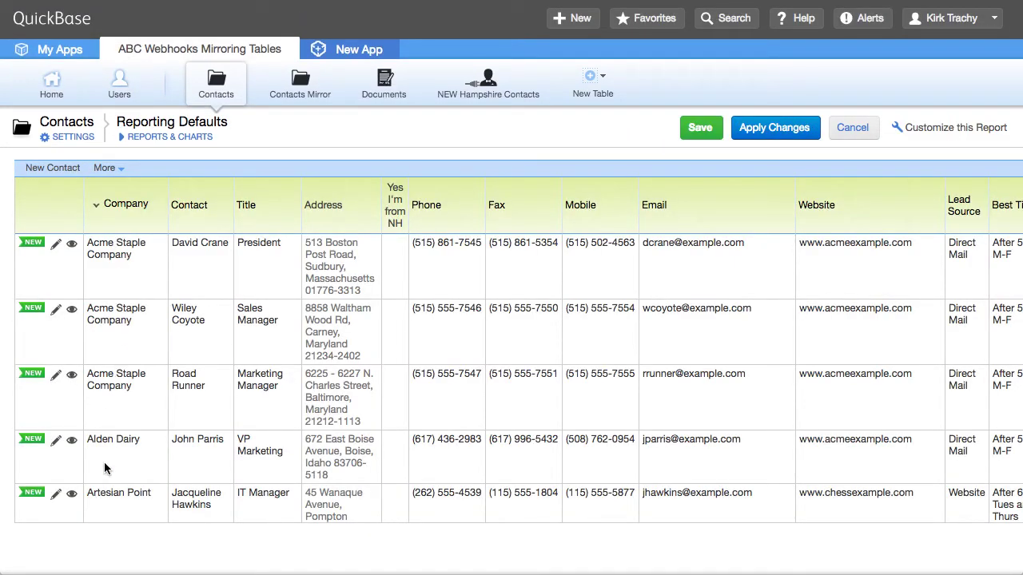
left_click_drag(258, 269, 258, 401)
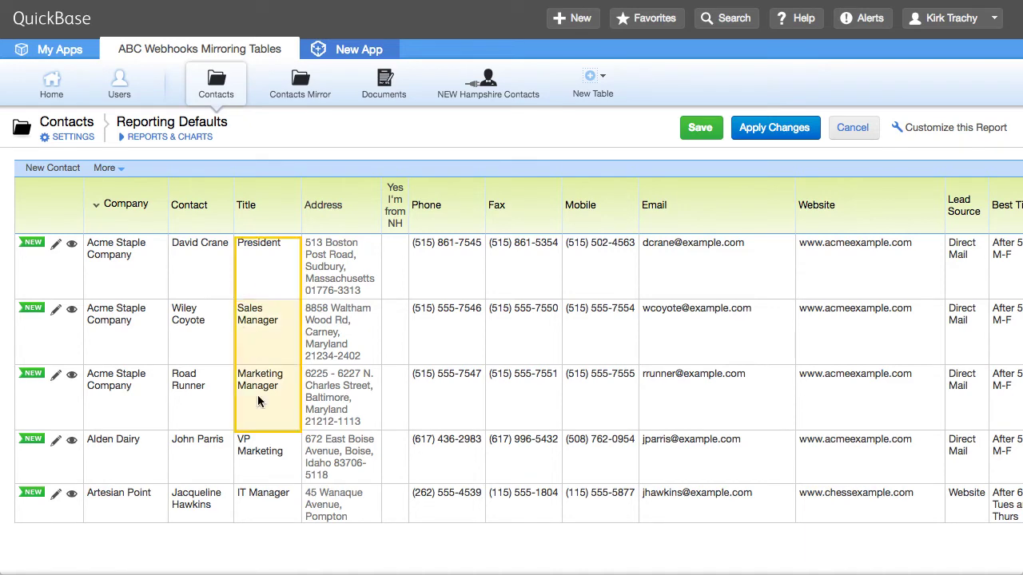
right_click(258, 401)
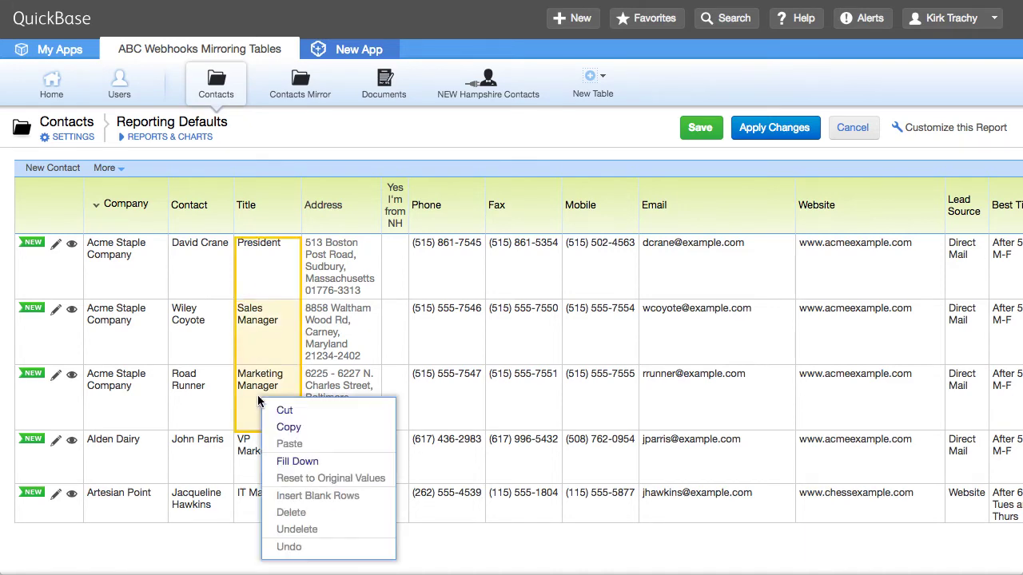
left_click(300, 459)
left_click(701, 128)
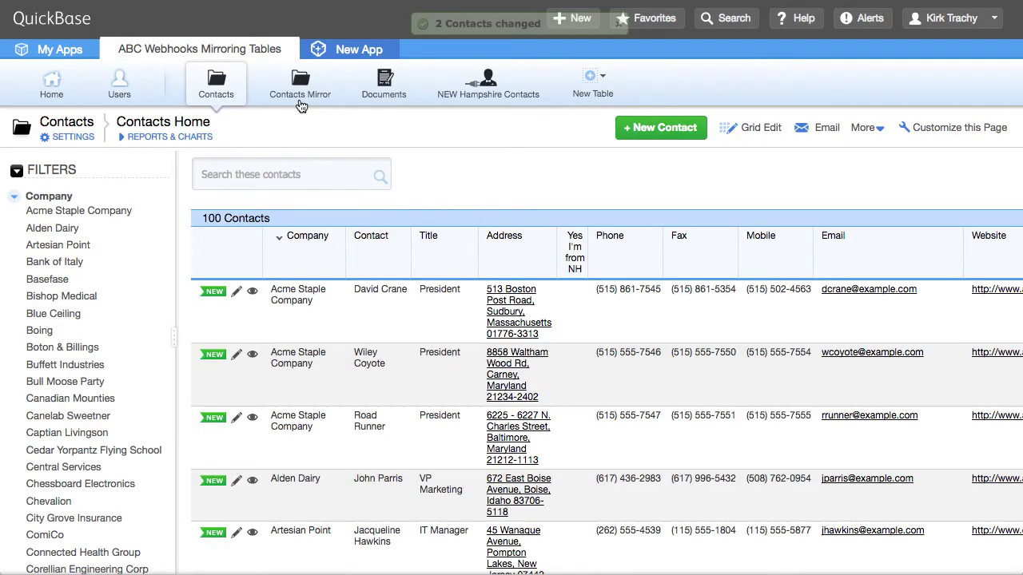
left_click(306, 88)
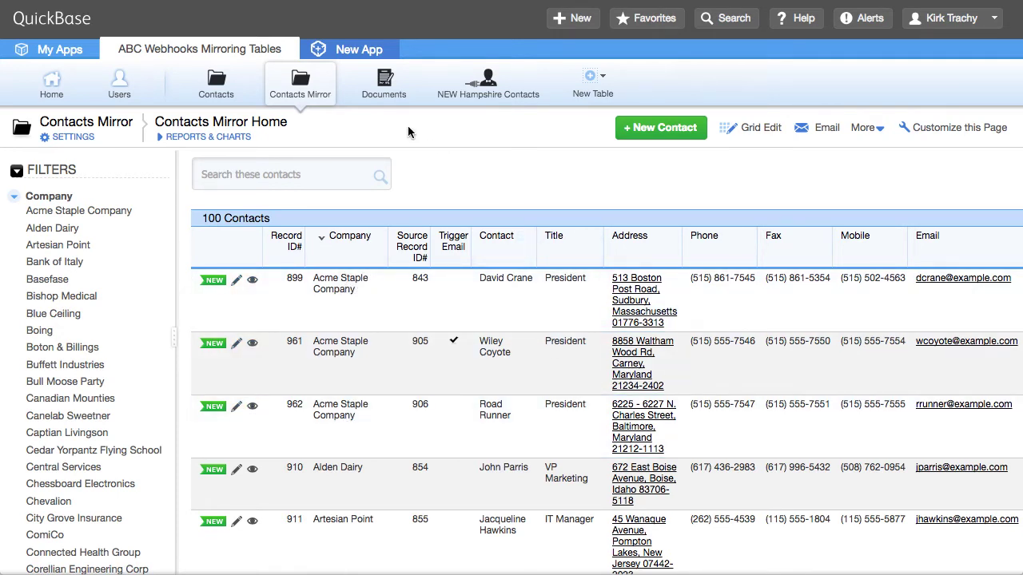
left_click(208, 90)
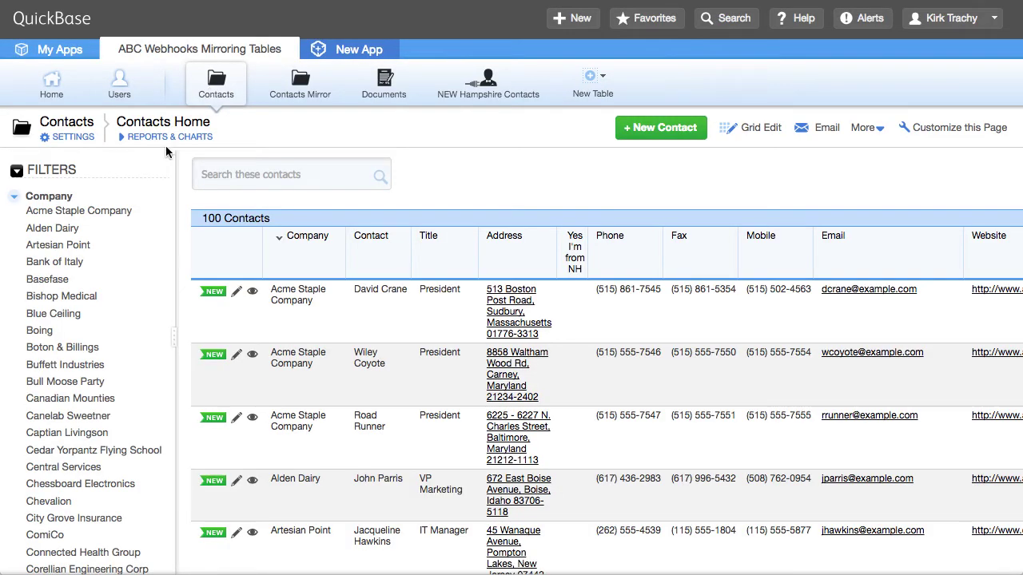
left_click(763, 129)
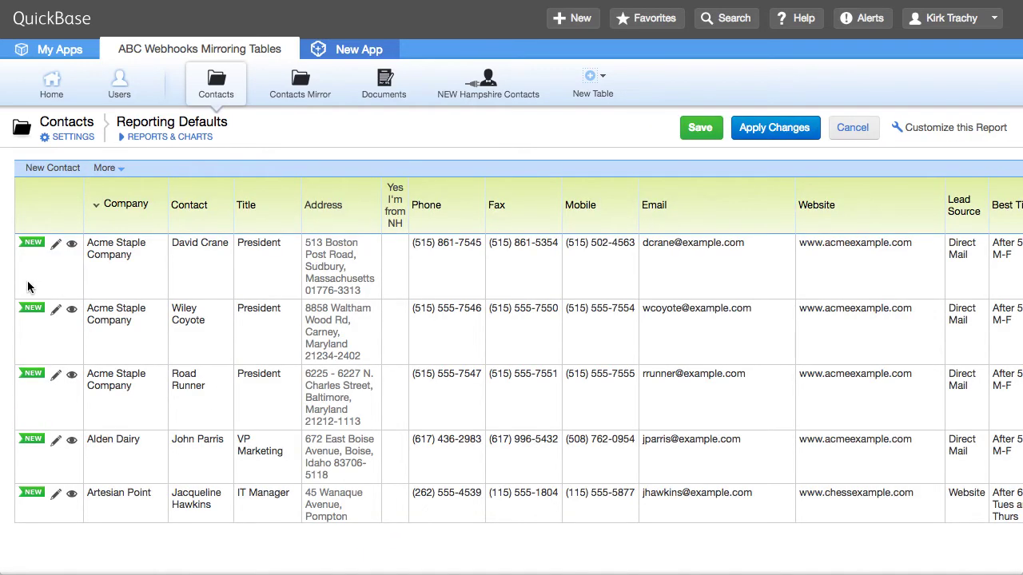
Delete the three Acme Staple Company rows and save, then check Contacts Mirror dropped them
left_click_drag(28, 287, 29, 397)
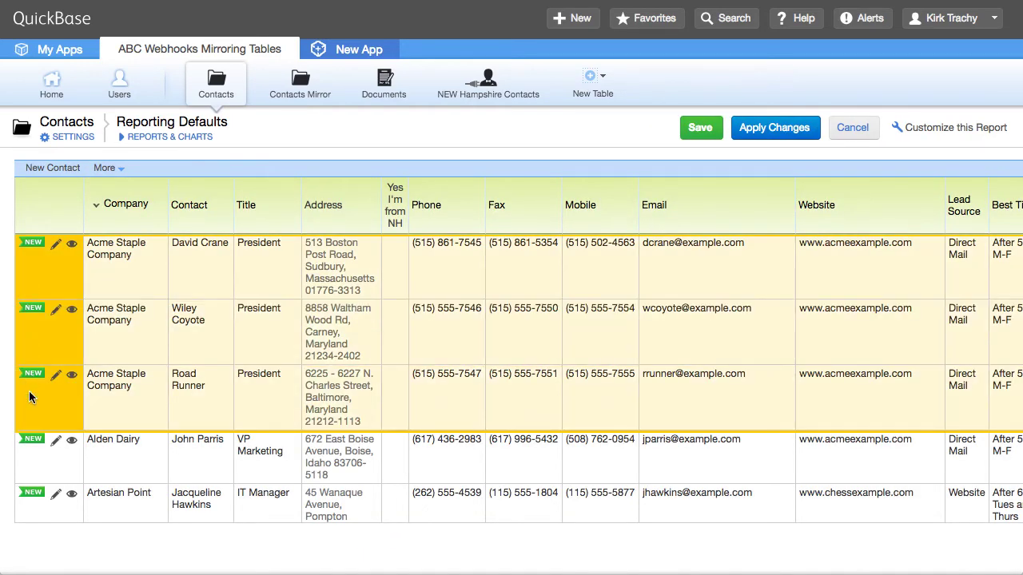
key("Delete")
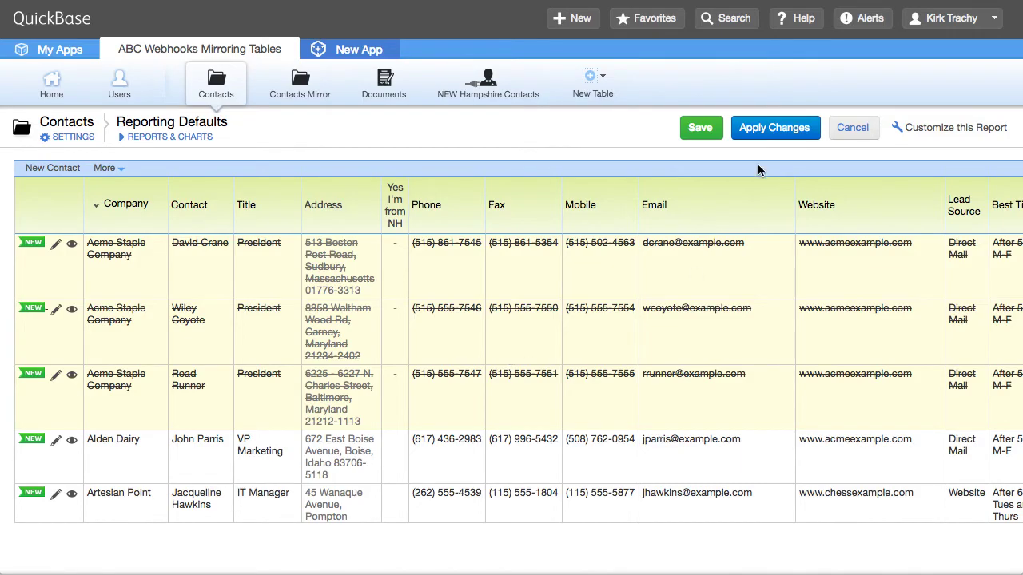
left_click(703, 127)
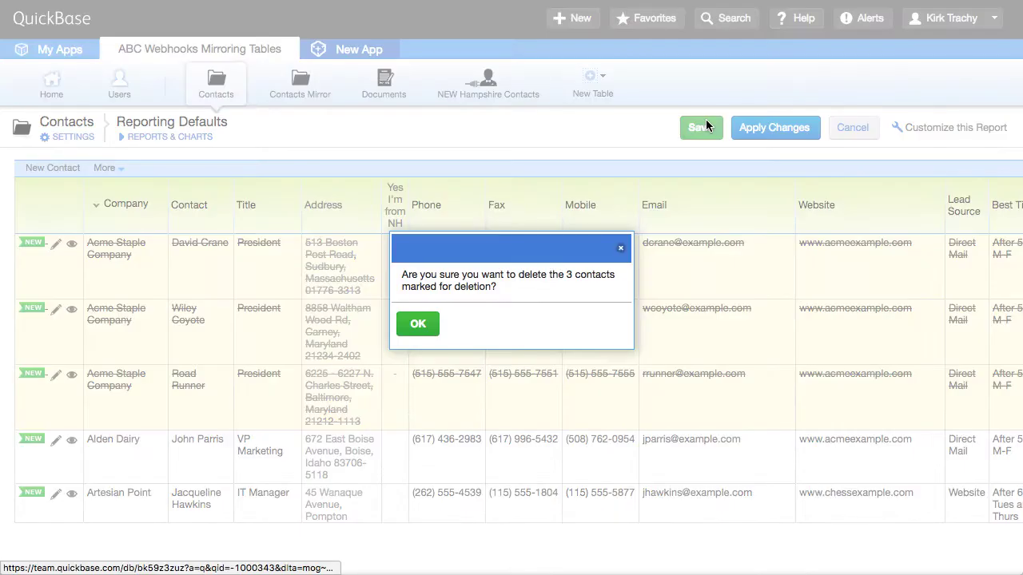
left_click(416, 324)
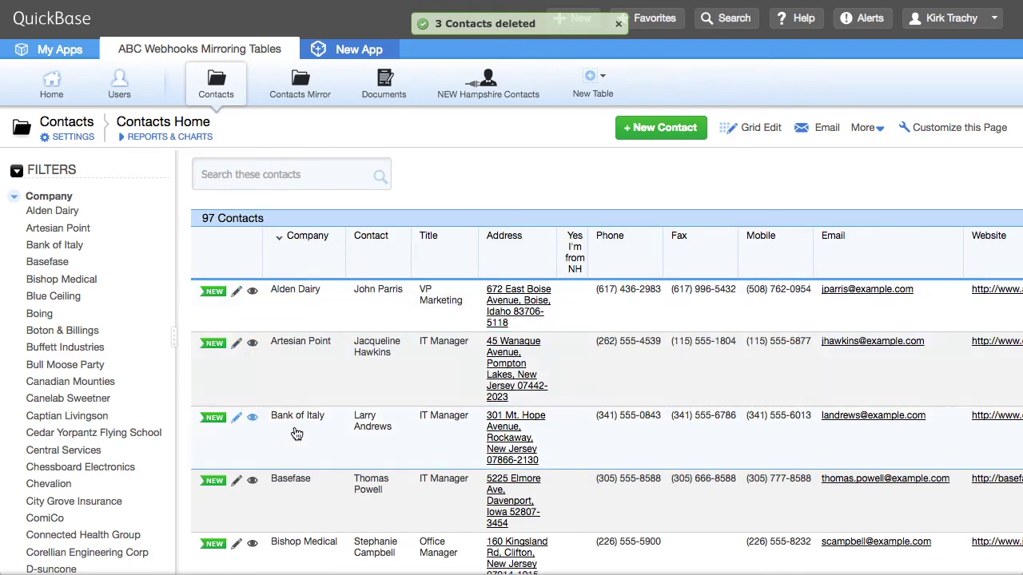
left_click(297, 88)
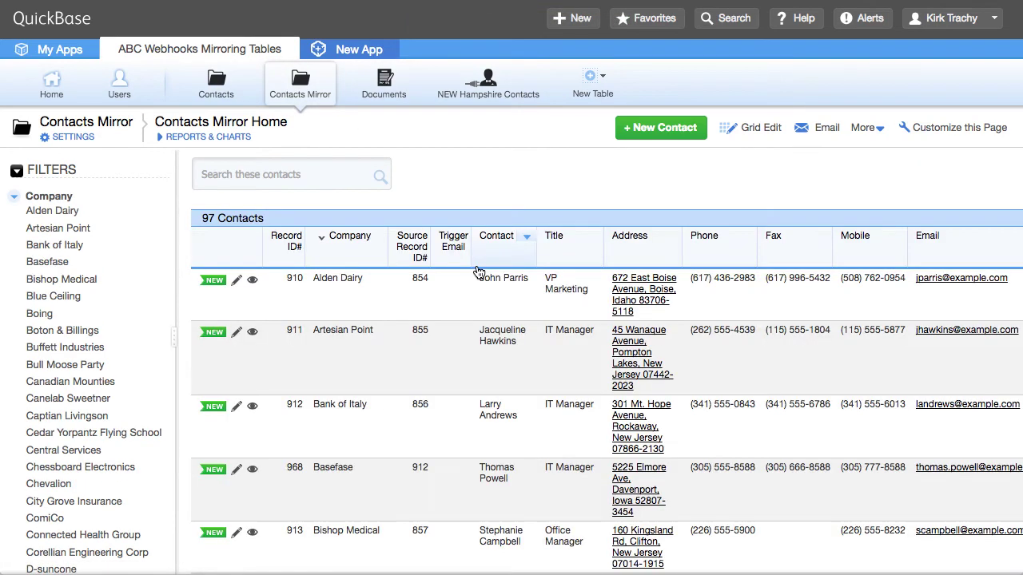
left_click(250, 179)
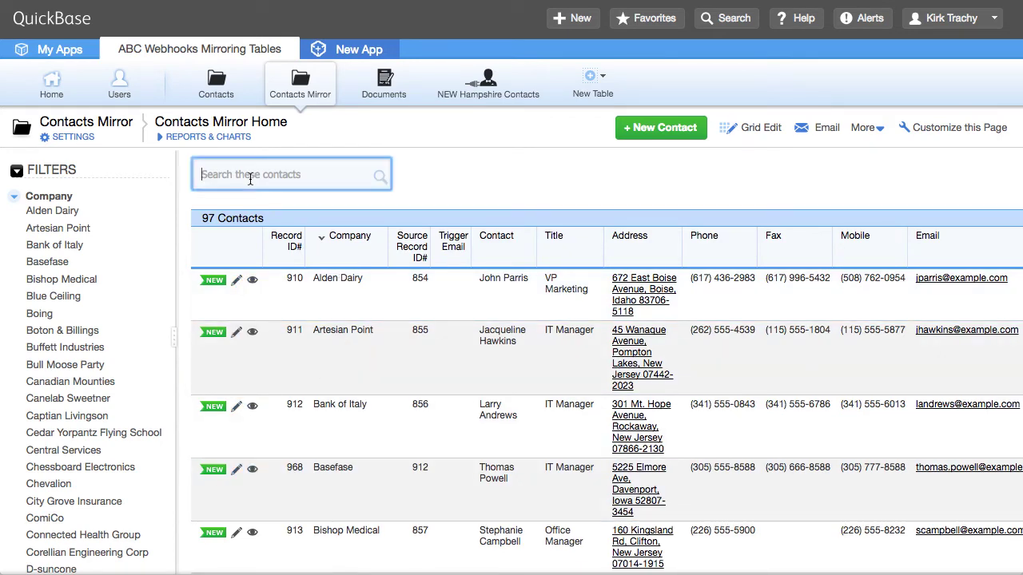
left_click(509, 164)
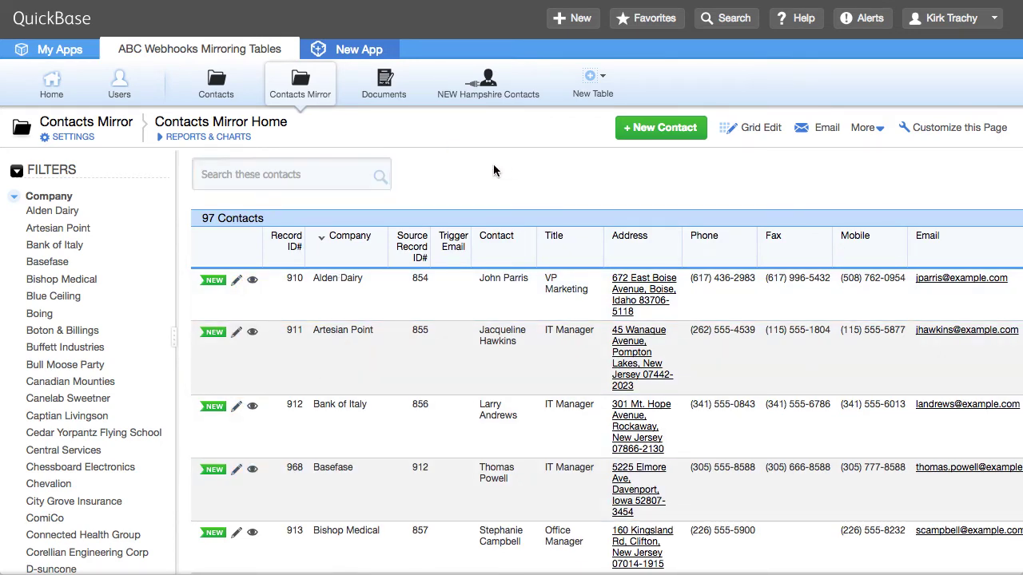
left_click(223, 84)
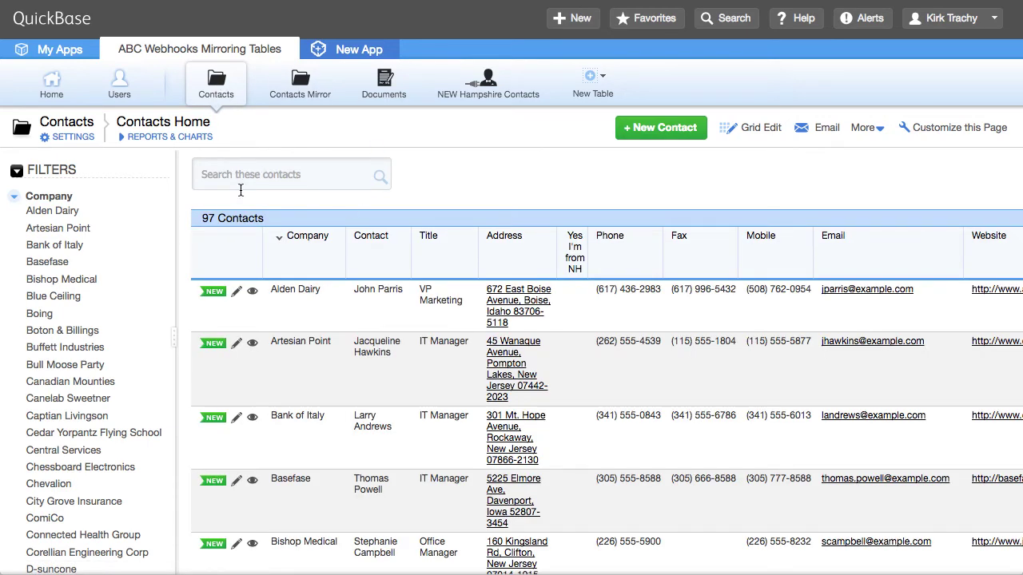
left_click(80, 142)
scroll(534, 412, "down", 2)
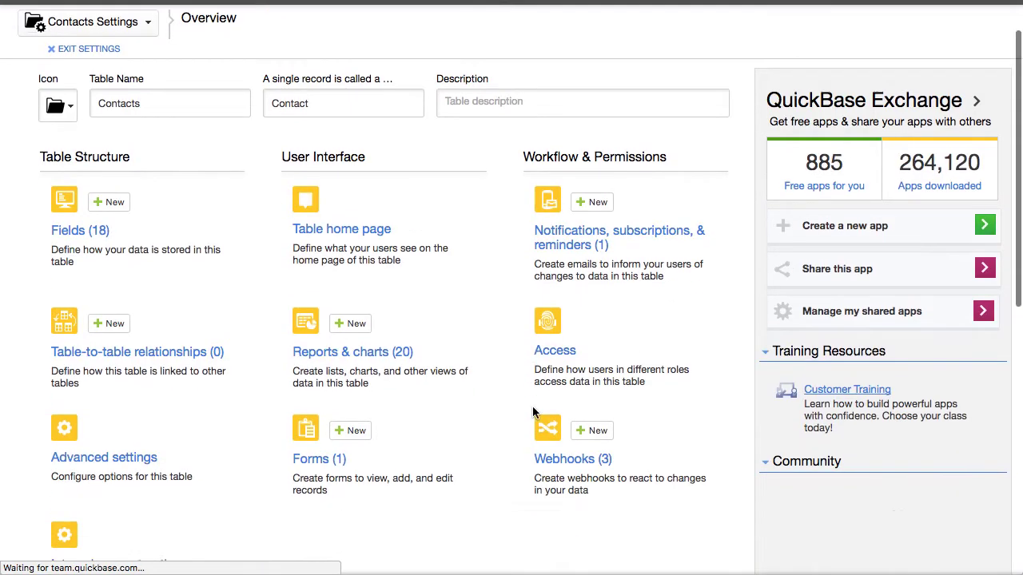
scroll(534, 412, "down", 3)
left_click(562, 361)
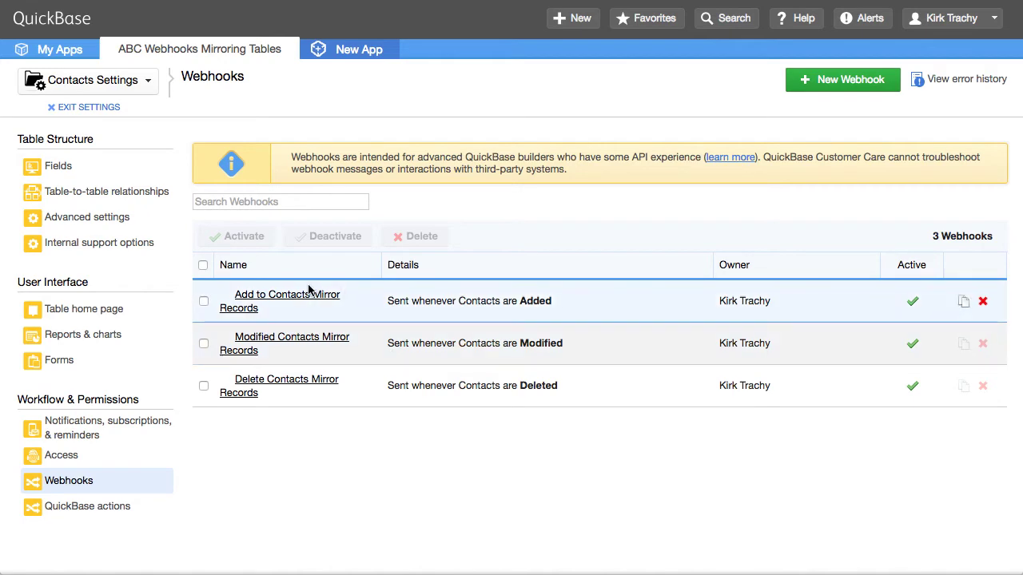
left_click(309, 300)
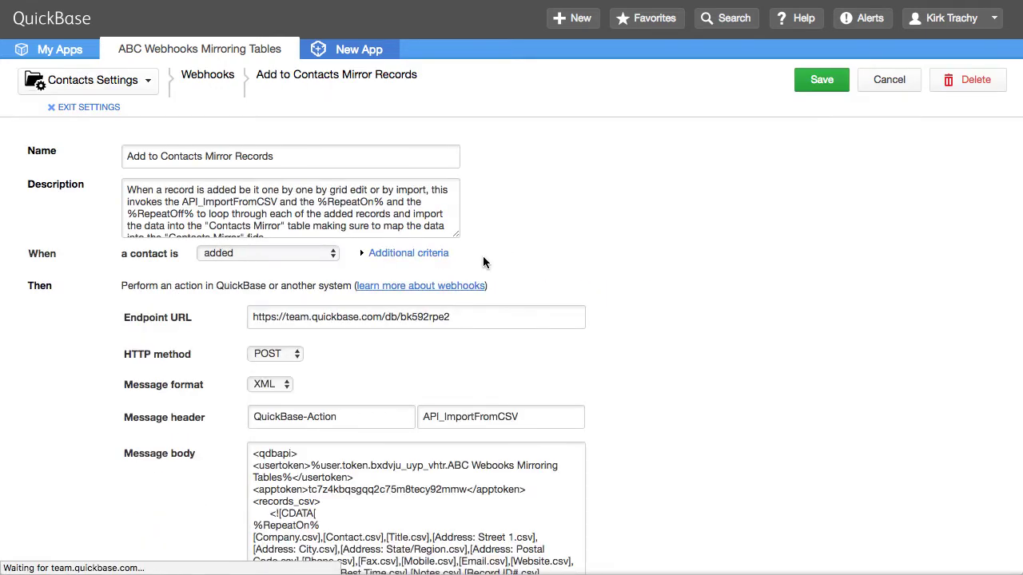
left_click_drag(455, 233, 748, 425)
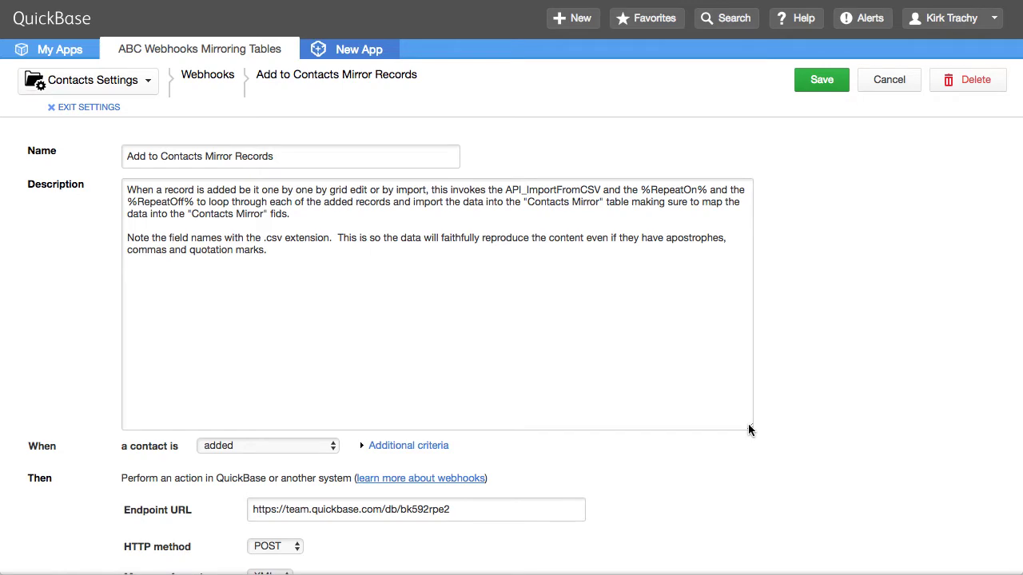
scroll(687, 420, "down", 8)
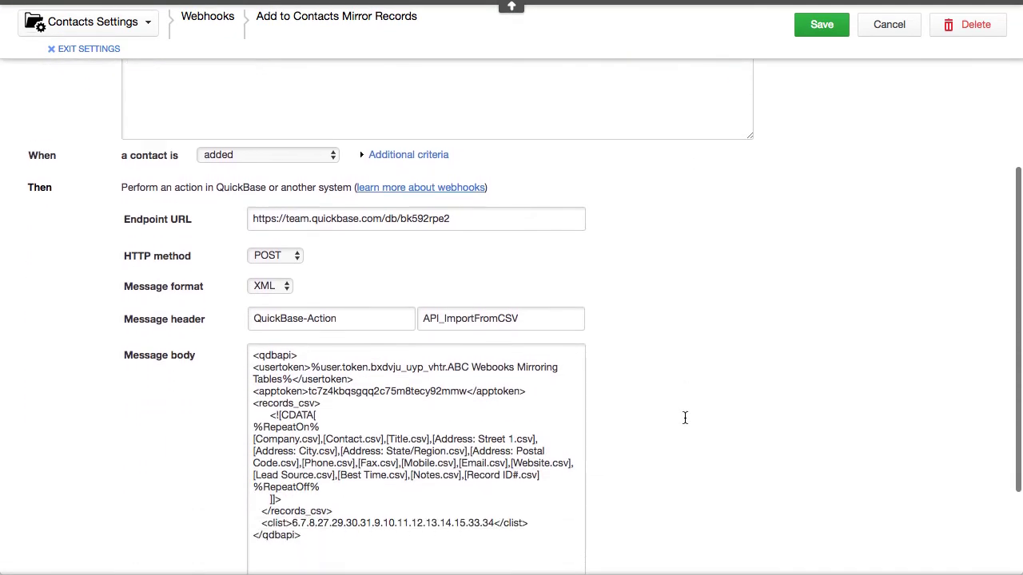
scroll(685, 418, "down", 3)
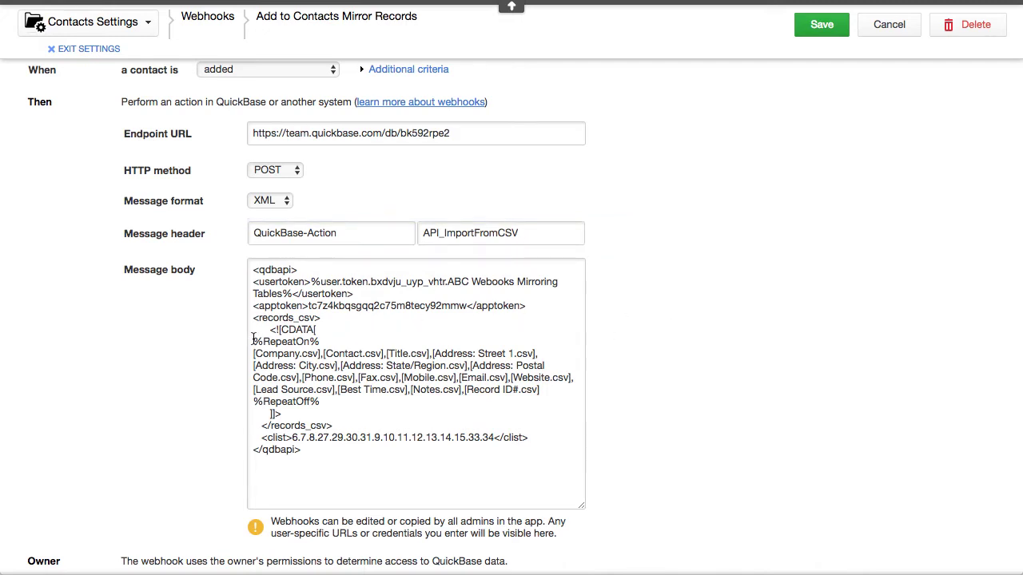
left_click_drag(253, 340, 323, 341)
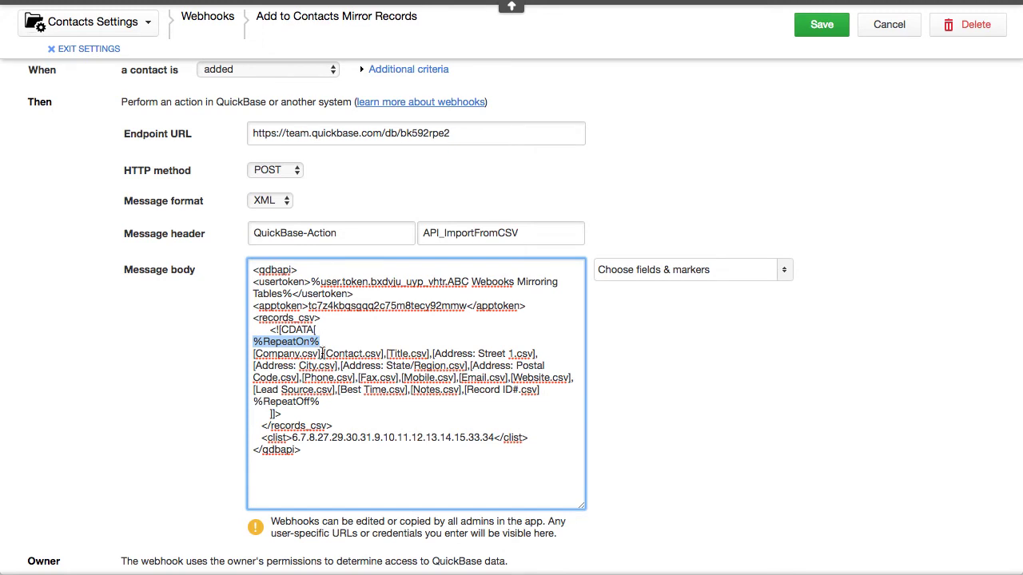
left_click_drag(253, 401, 324, 403)
left_click(733, 390)
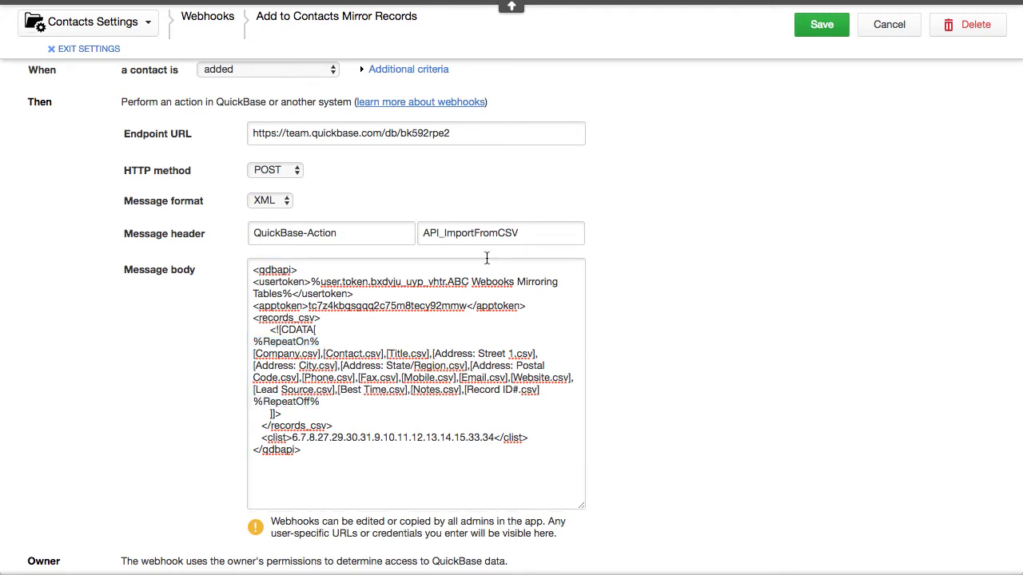
left_click(421, 232)
left_click_drag(422, 232, 541, 233)
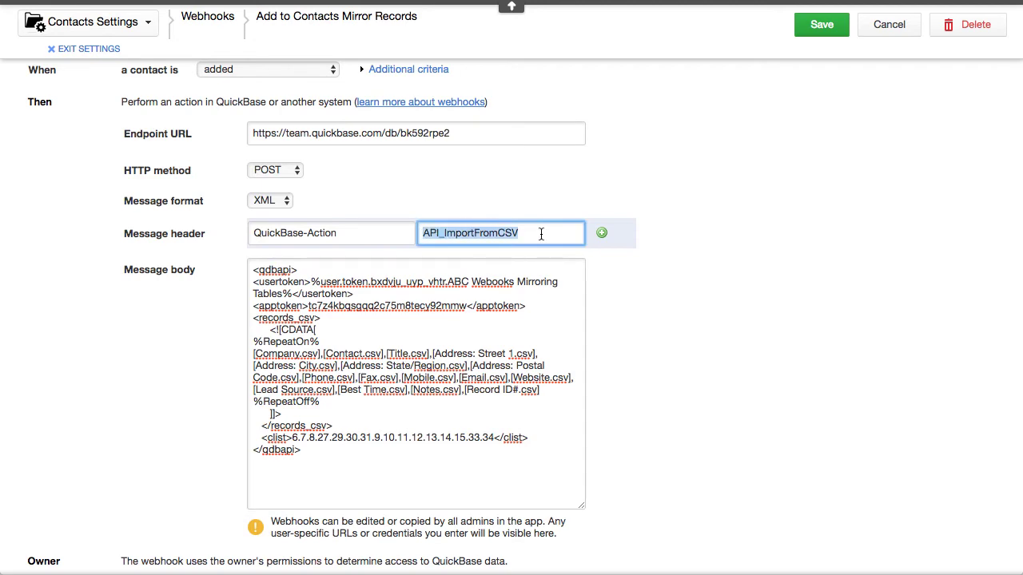
Open the API_ImportFromCSV page in the QuickBase API Help
key("super+Tab")
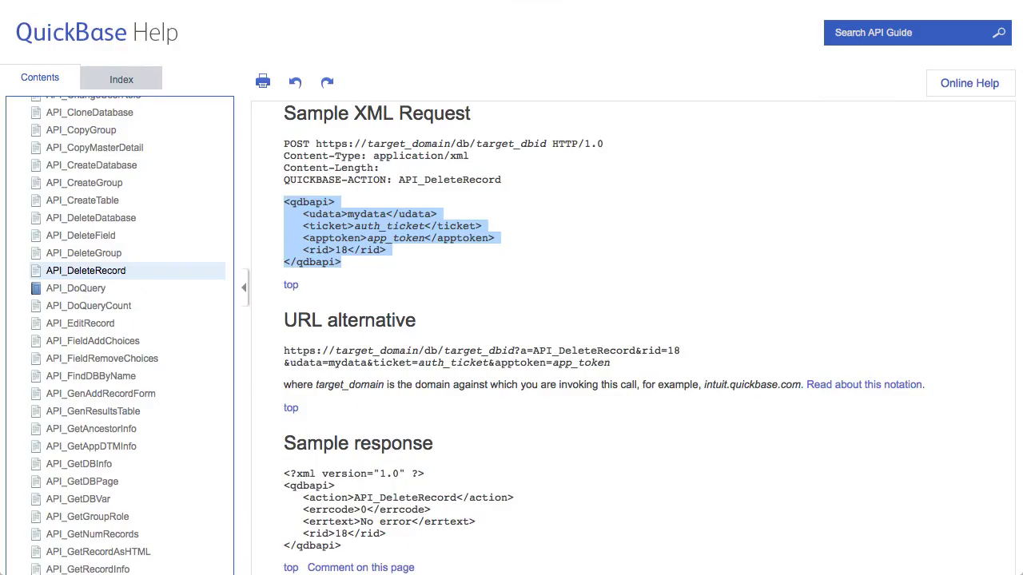
scroll(94, 344, "down", 3)
scroll(93, 344, "down", 5)
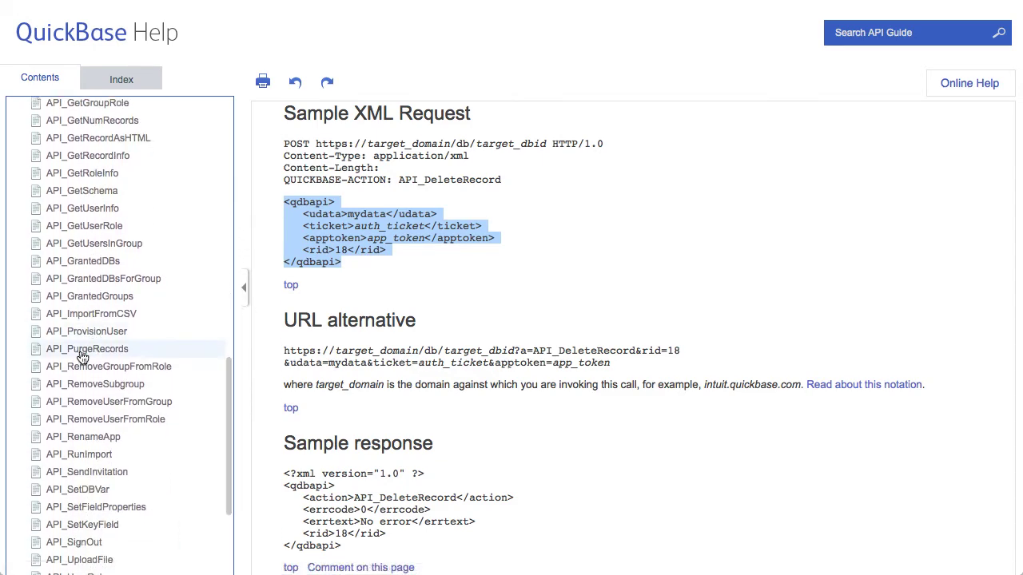
left_click(93, 319)
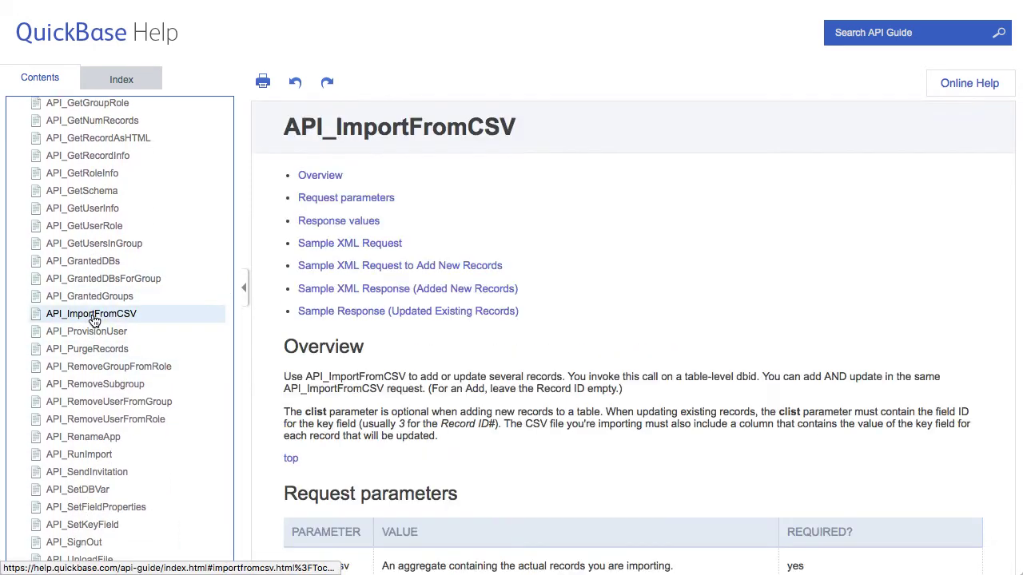
scroll(607, 364, "down", 10)
scroll(592, 358, "down", 15)
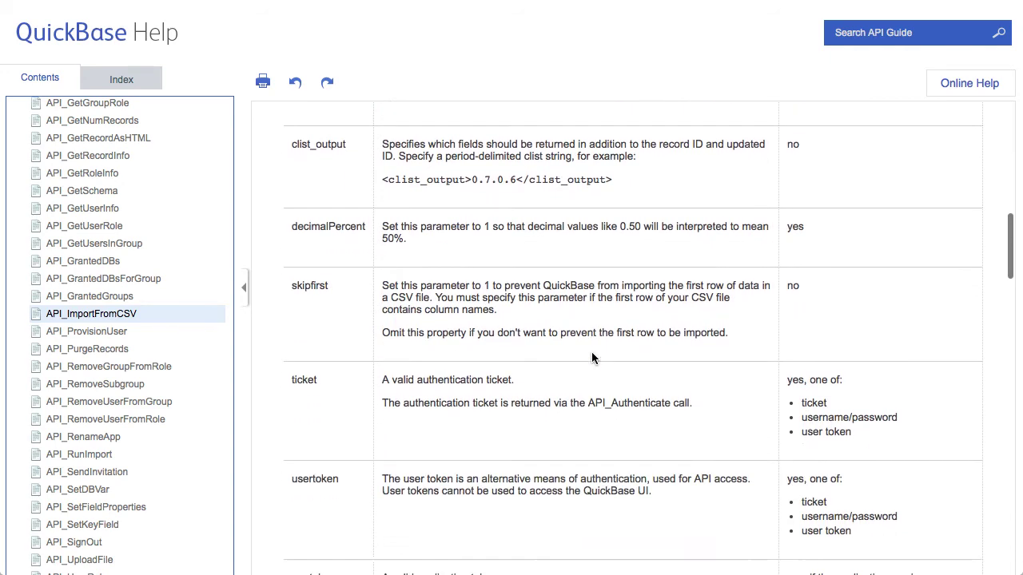
scroll(591, 357, "down", 5)
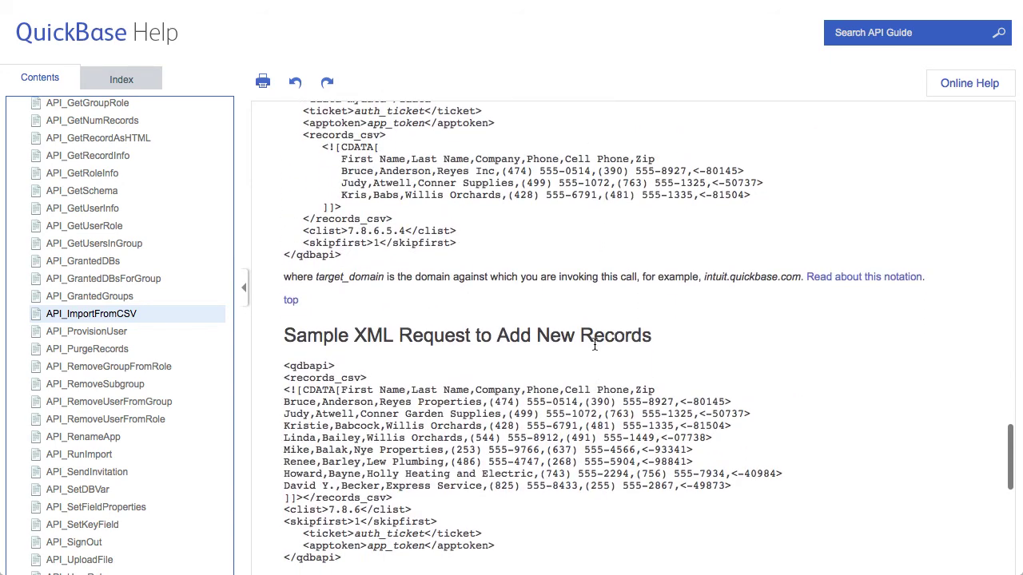
scroll(592, 357, "up", 6)
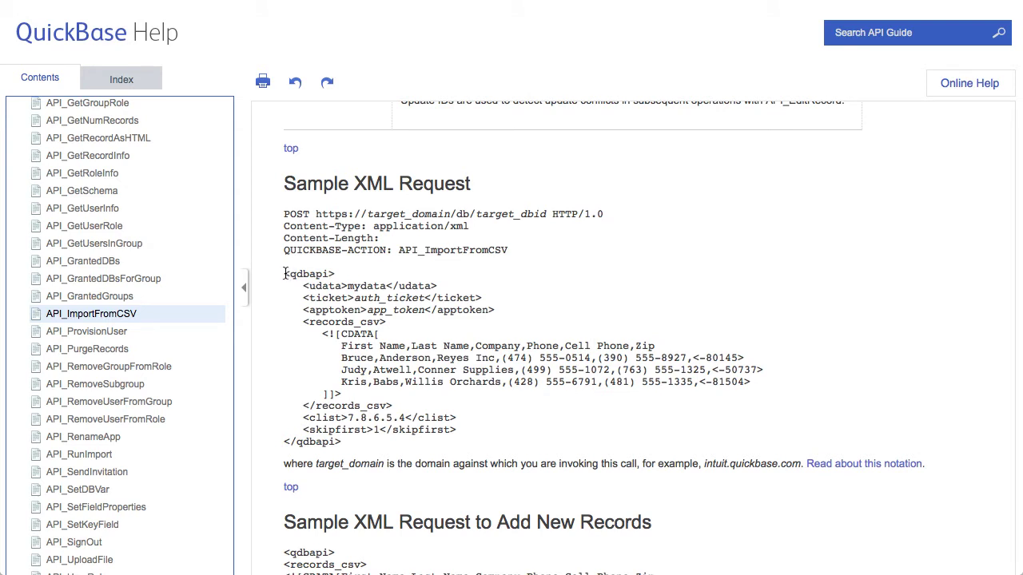
Highlight the sample XML request block, its CSV column-name line and three sample data rows
left_click_drag(282, 271, 496, 439)
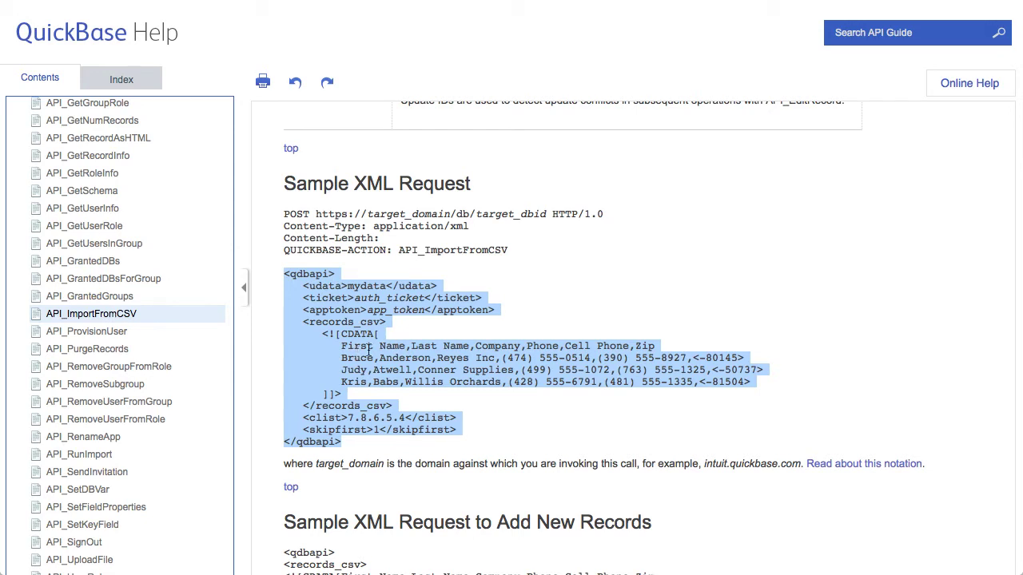
left_click(727, 288)
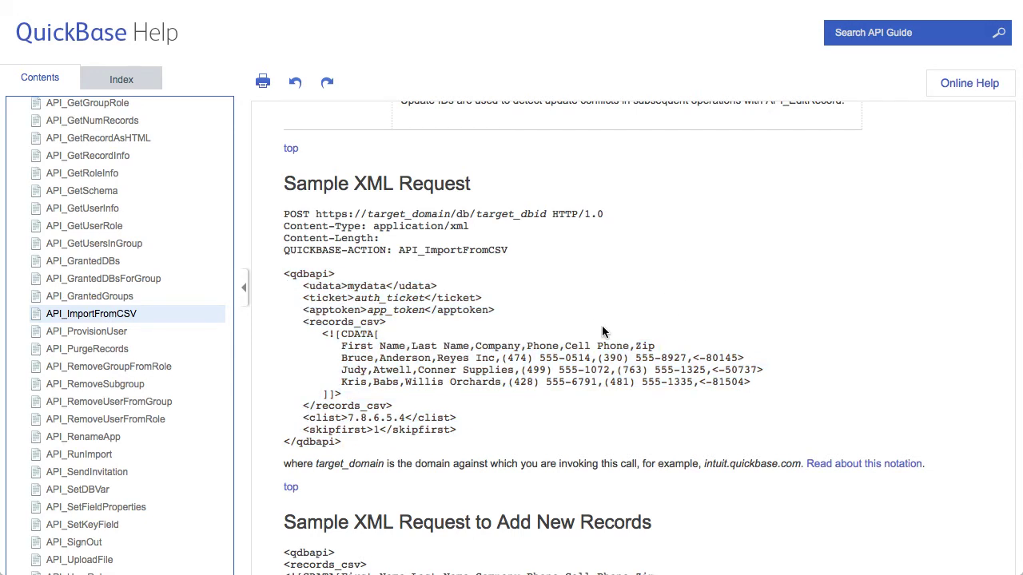
left_click_drag(342, 346, 657, 346)
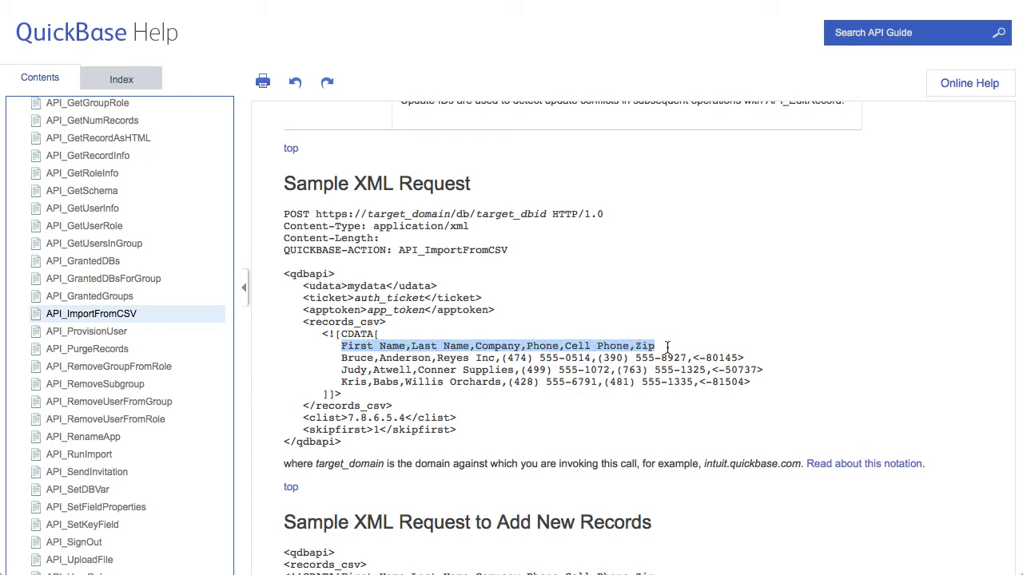
left_click(342, 359)
left_click_drag(342, 360, 772, 376)
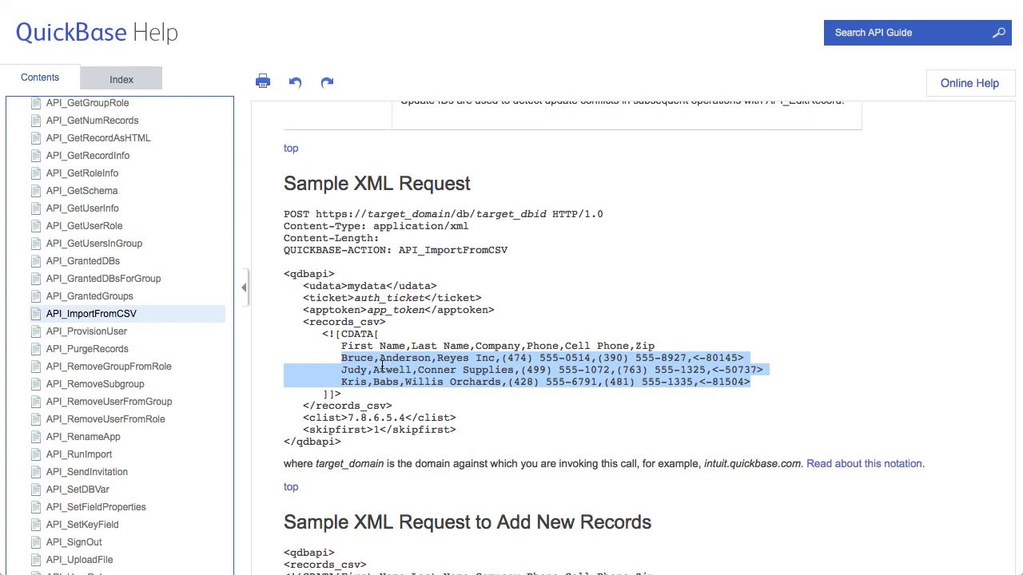
Scroll through the rest of the API_ImportFromCSV page and return to the Help window
scroll(382, 365, "down", 1)
scroll(382, 365, "down", 2)
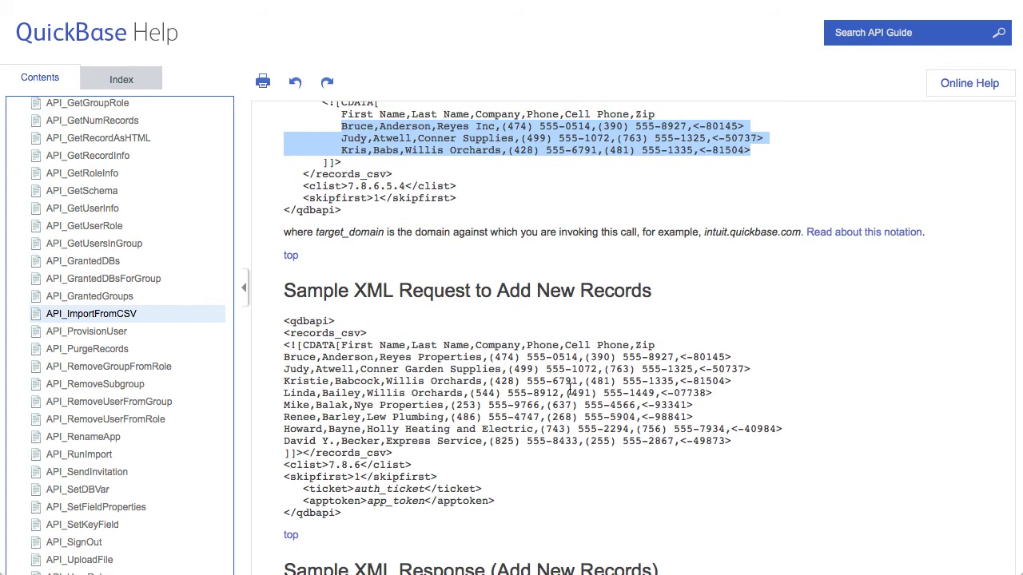
scroll(559, 392, "down", 2)
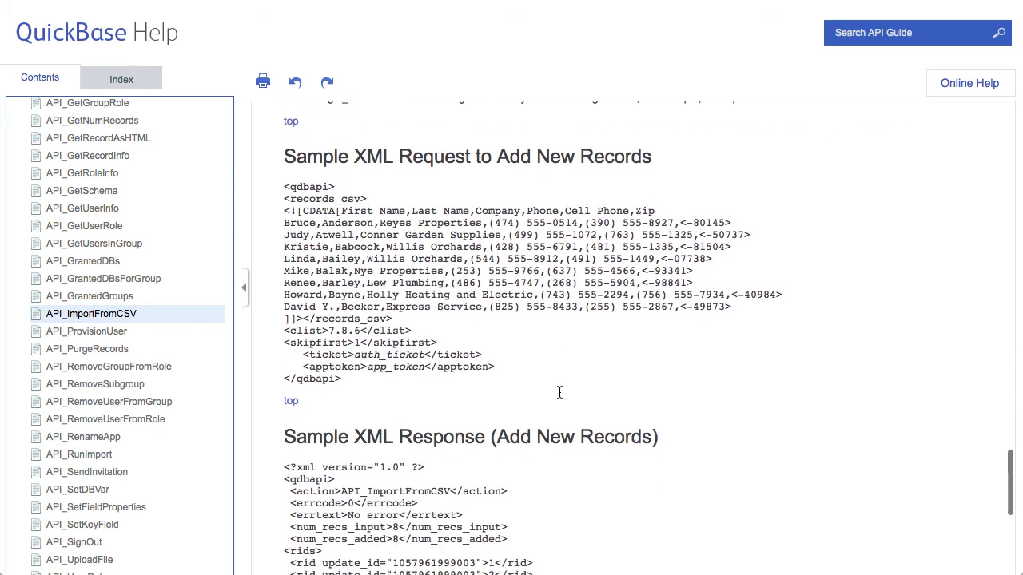
scroll(560, 391, "down", 2)
scroll(560, 392, "down", 5)
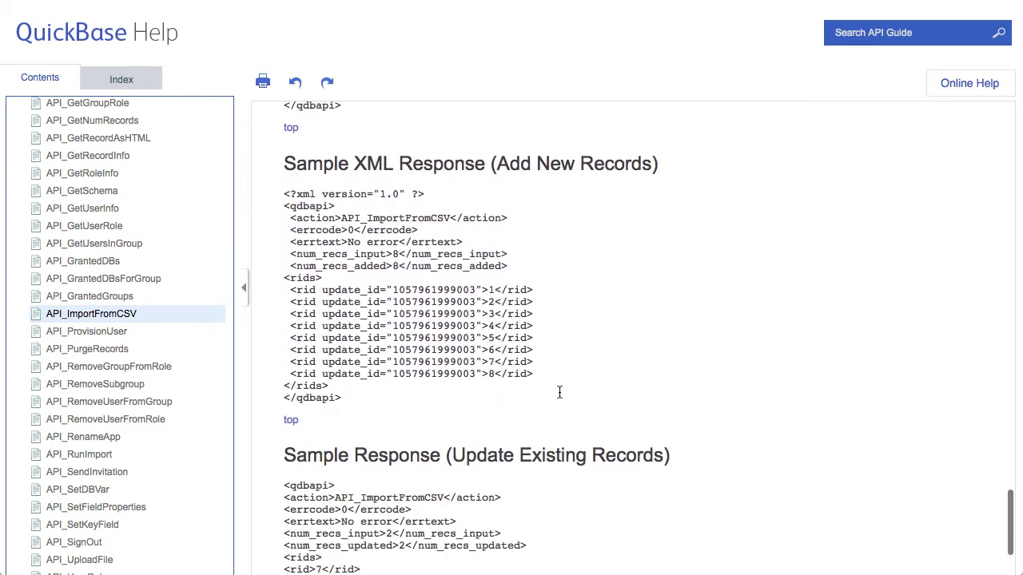
scroll(559, 392, "up", 6)
scroll(560, 392, "up", 8)
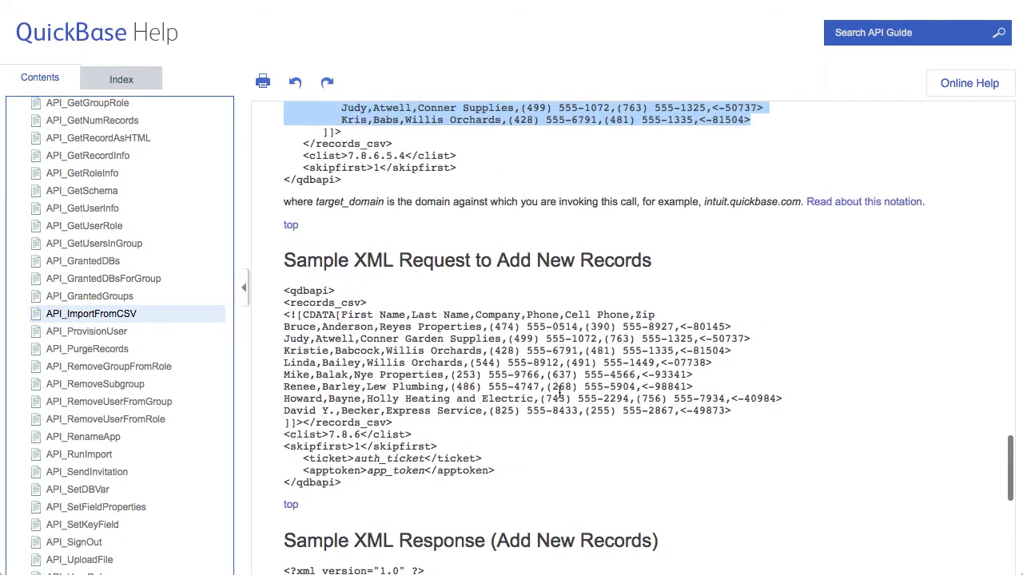
key("super+Tab")
key("super+Tab")
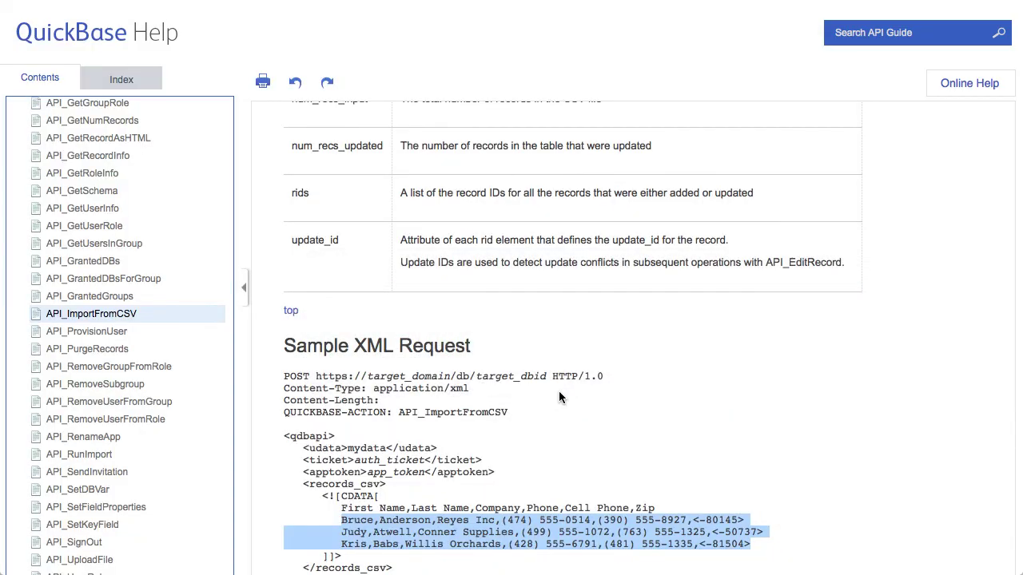
key("super+Tab")
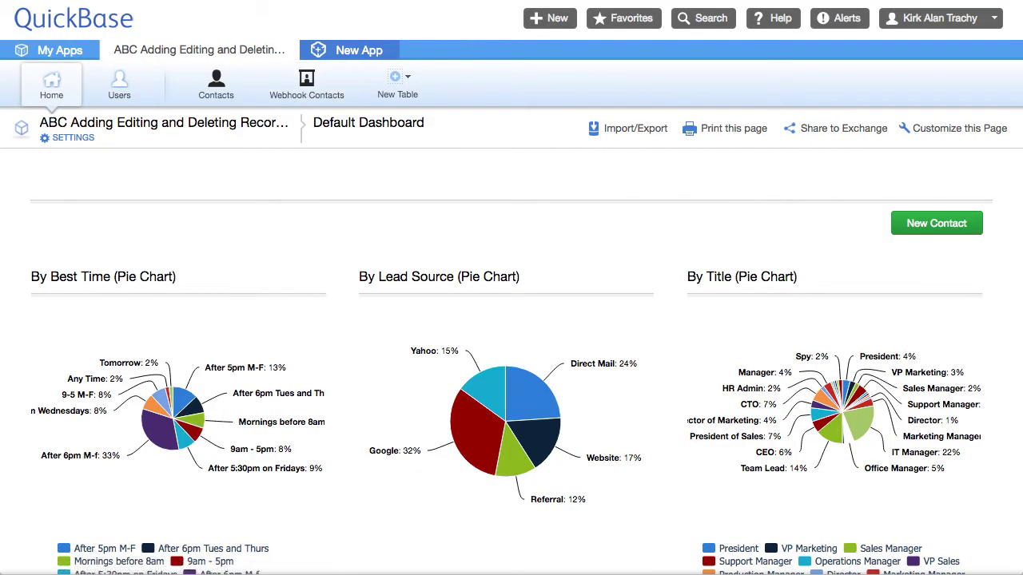
In the Add webhook's message body, highlight the <![CDATA[ opening and %RepeatOn%/%RepeatOff% markers
key("super+Tab")
scroll(551, 326, "down", 1)
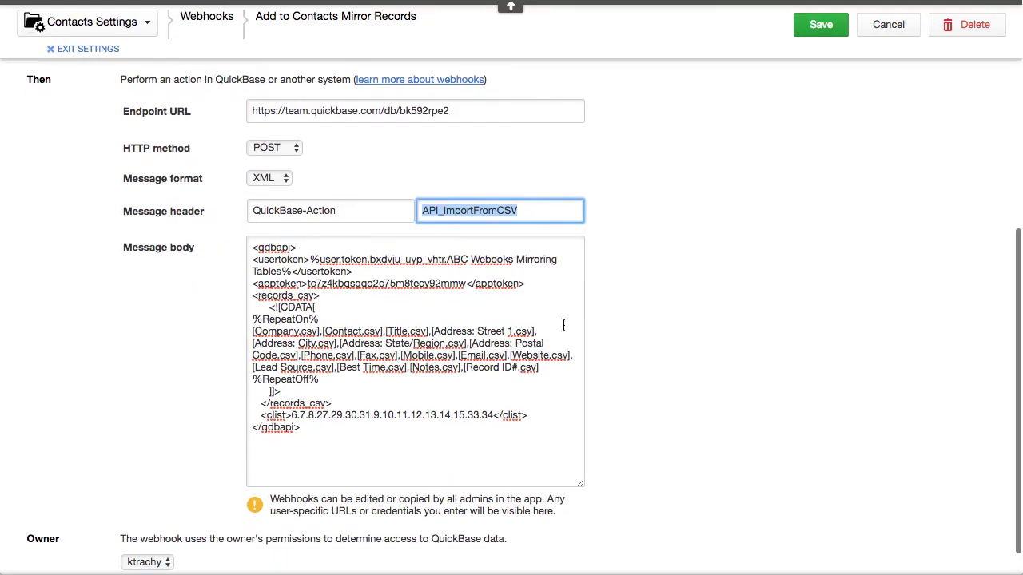
left_click(816, 317)
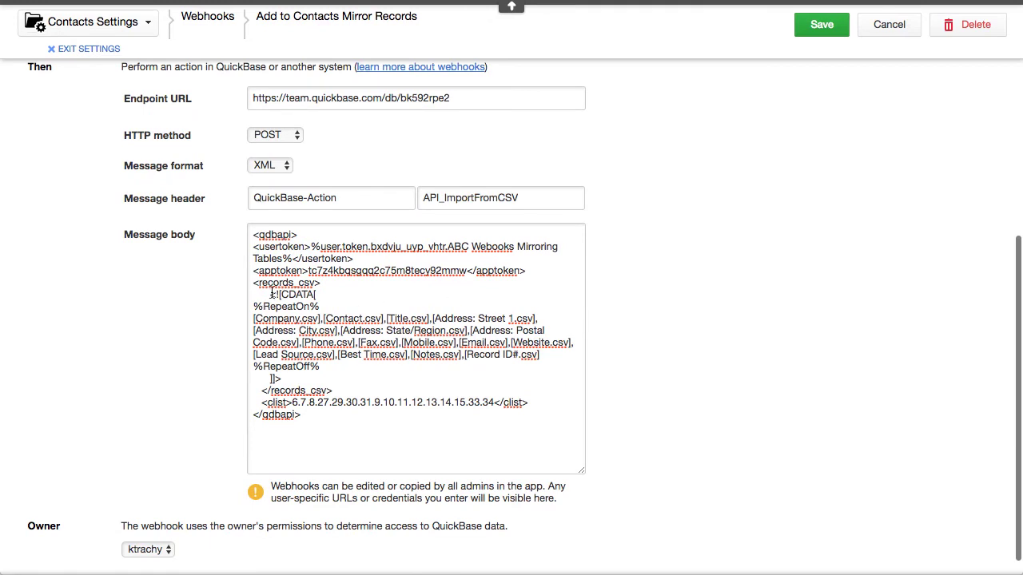
left_click_drag(269, 295, 322, 295)
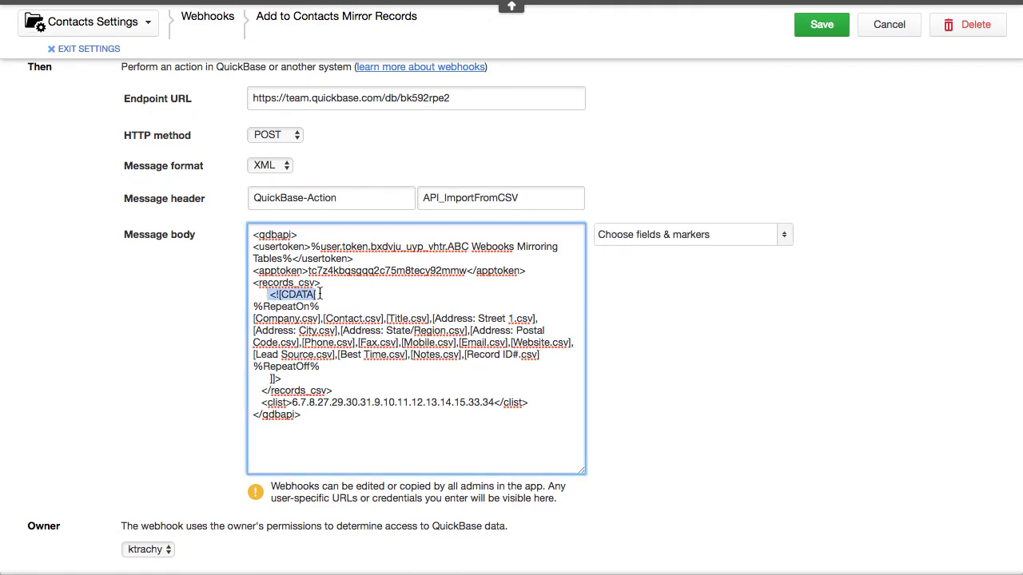
left_click_drag(251, 306, 331, 306)
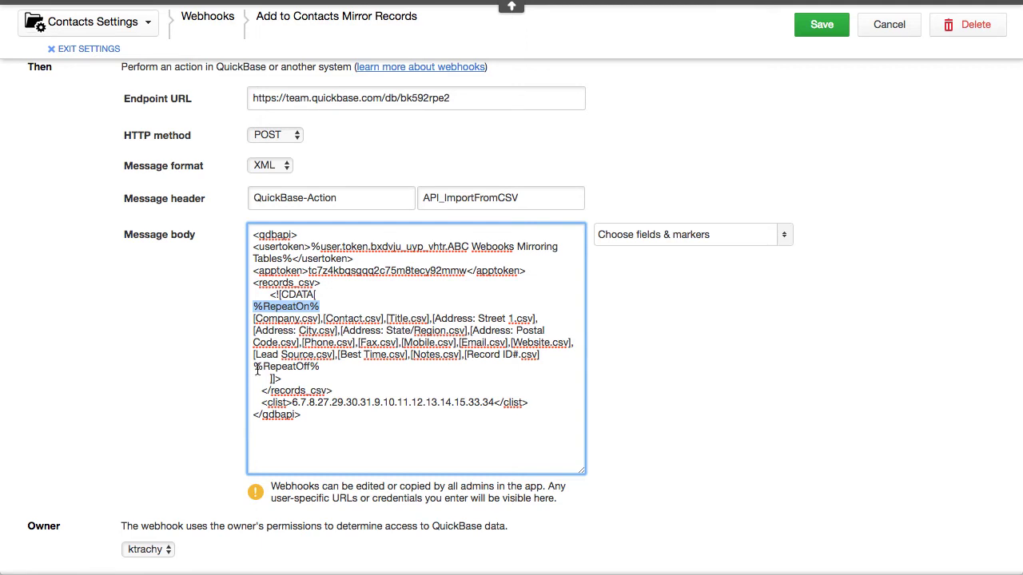
left_click_drag(254, 366, 320, 366)
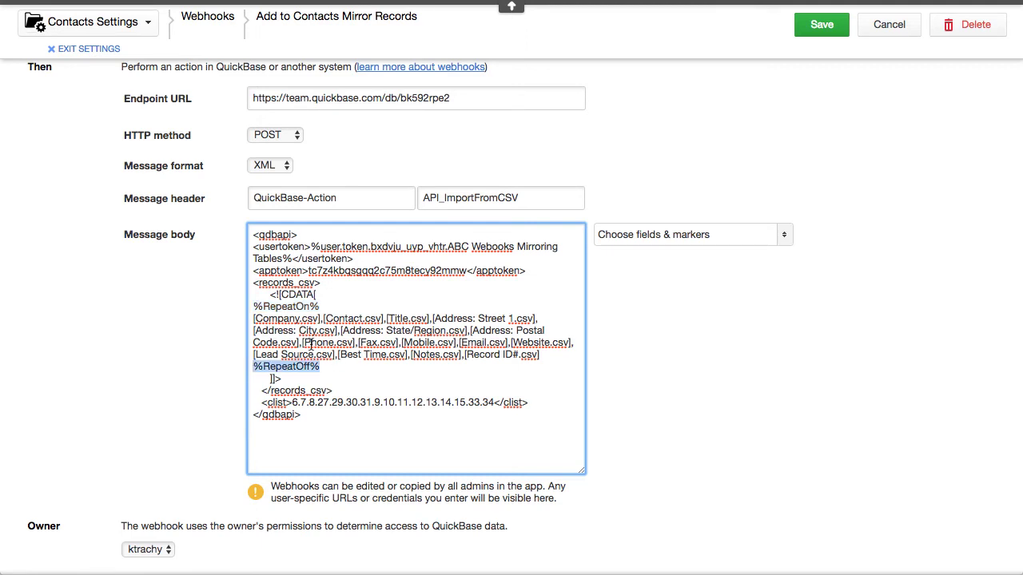
left_click_drag(254, 307, 330, 307)
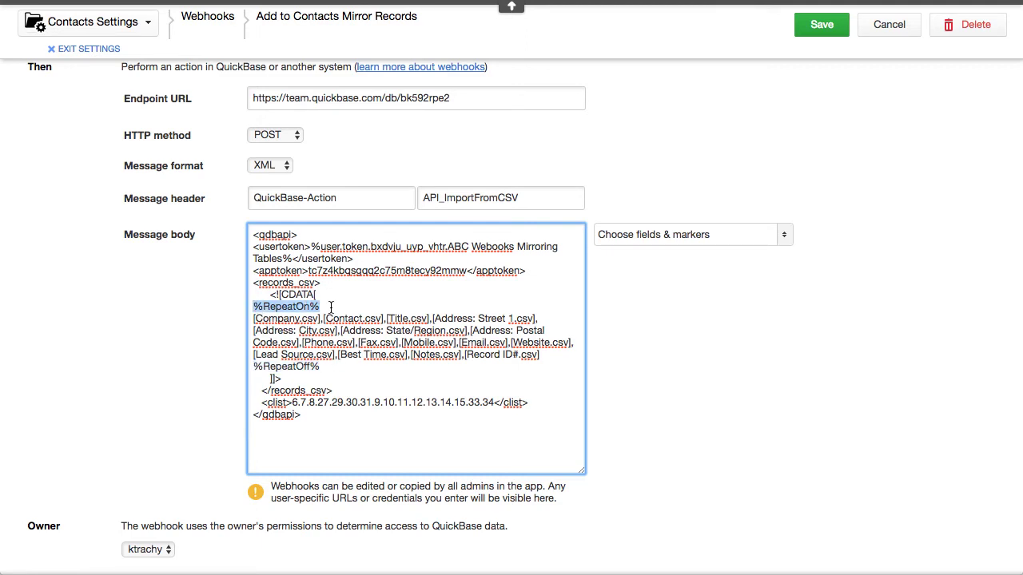
left_click_drag(254, 366, 344, 370)
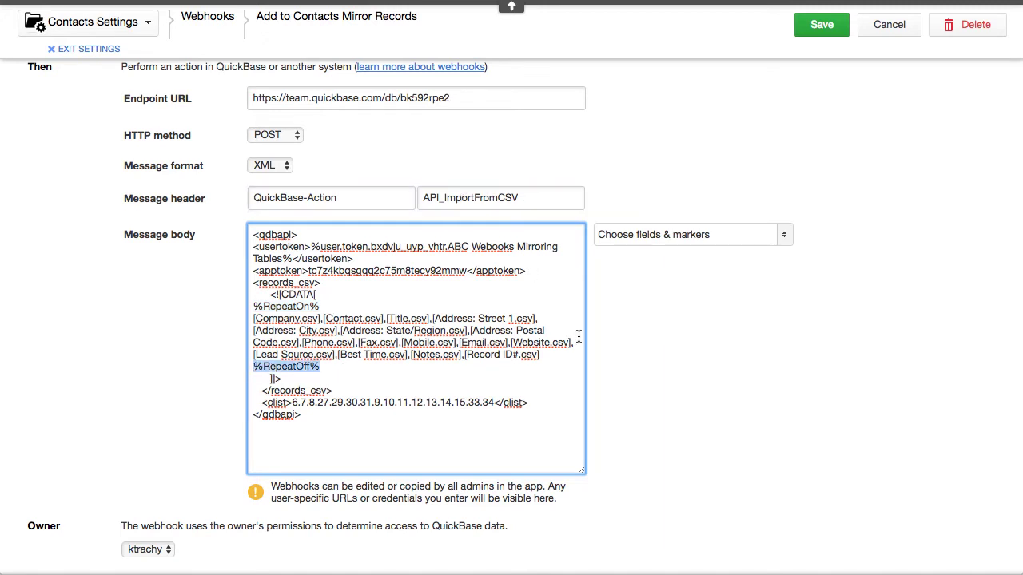
left_click(720, 383)
Highlight the [Company.csv] and [Contact.csv] field references, then scroll up to the webhook's name
left_click_drag(249, 317, 322, 318)
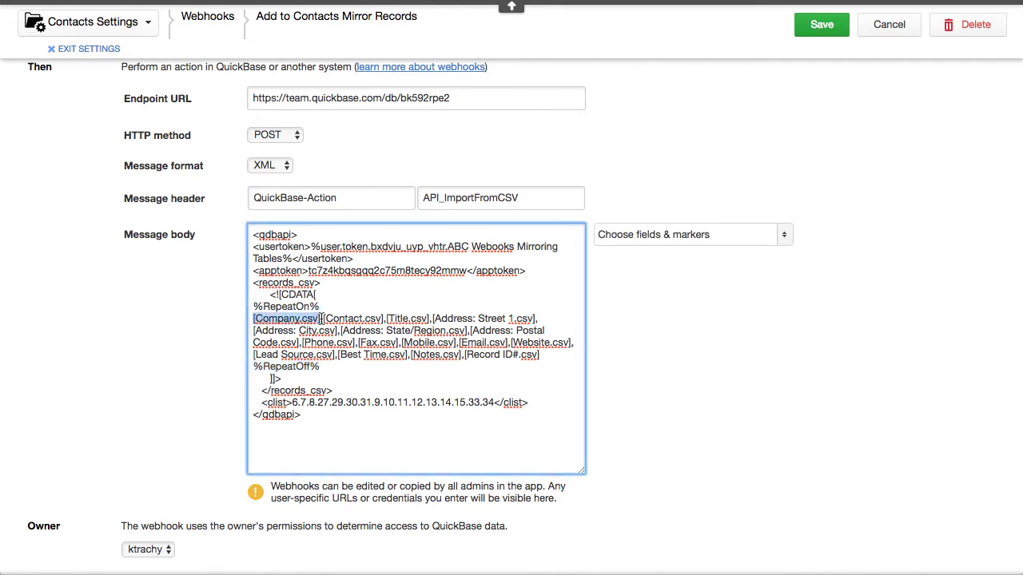
left_click(294, 403)
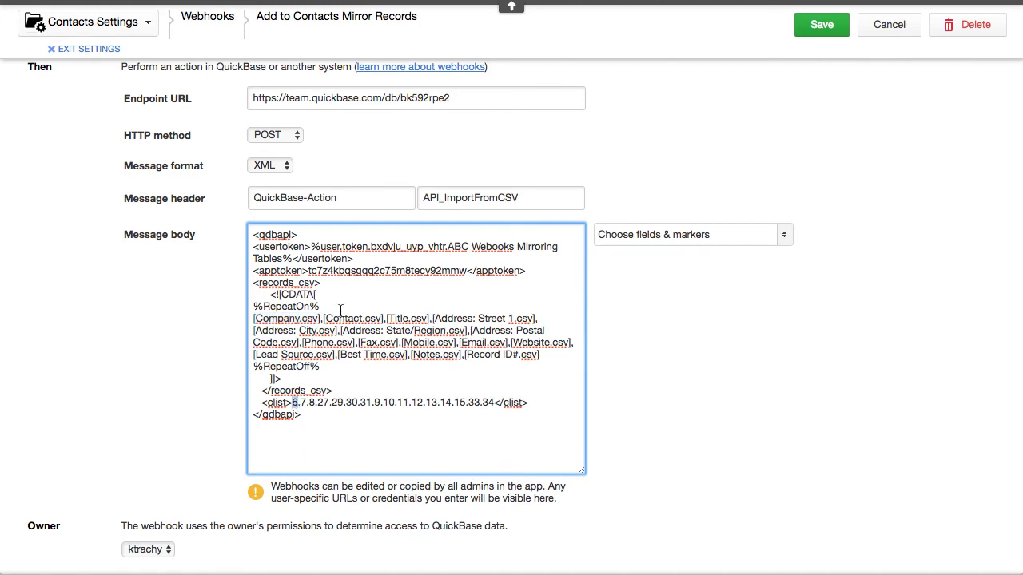
left_click_drag(323, 318, 476, 318)
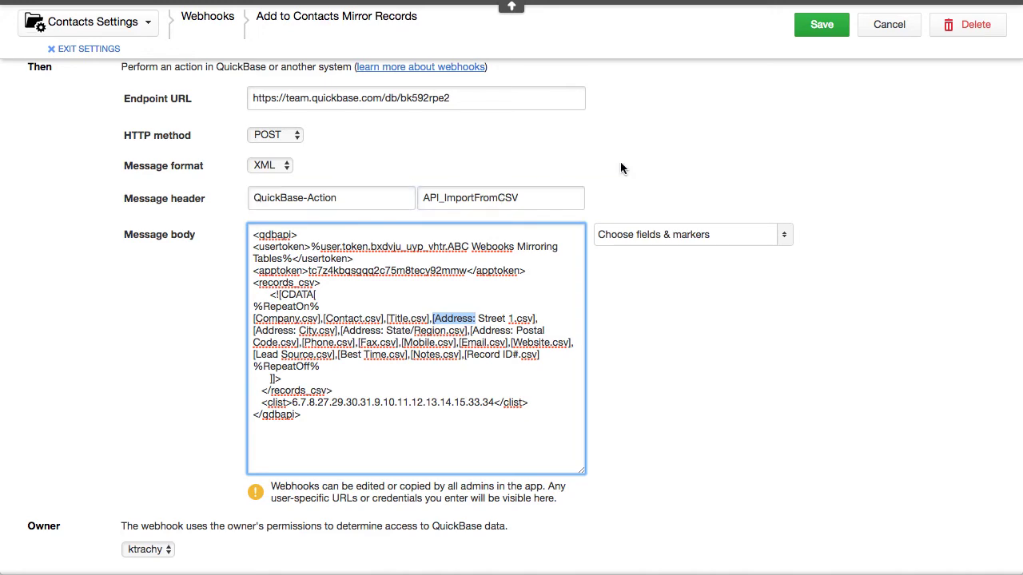
scroll(710, 152, "up", 5)
scroll(711, 148, "up", 2)
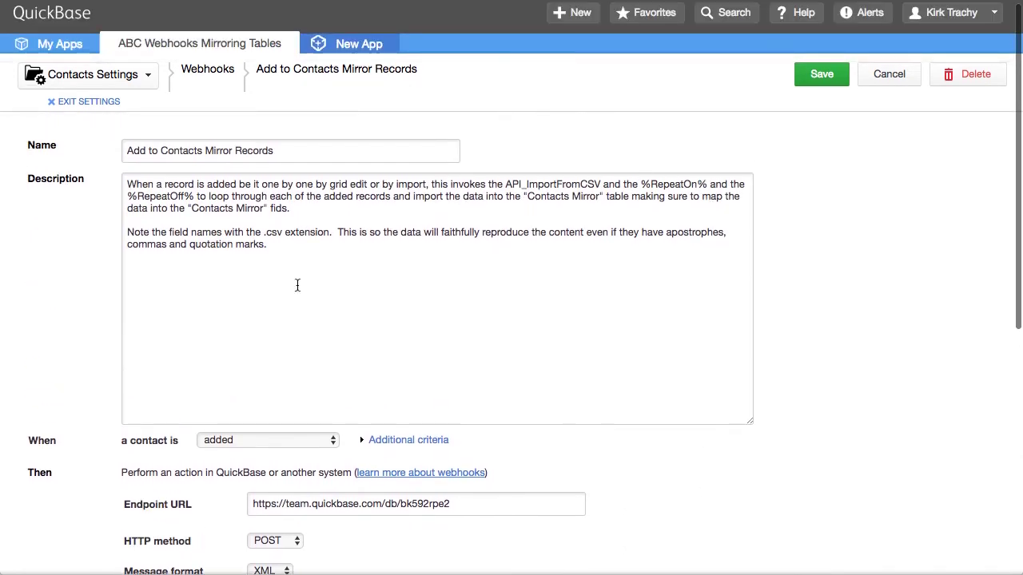
Go from the webhook settings to the Contacts table's Webhooks (3) list
left_click(89, 103)
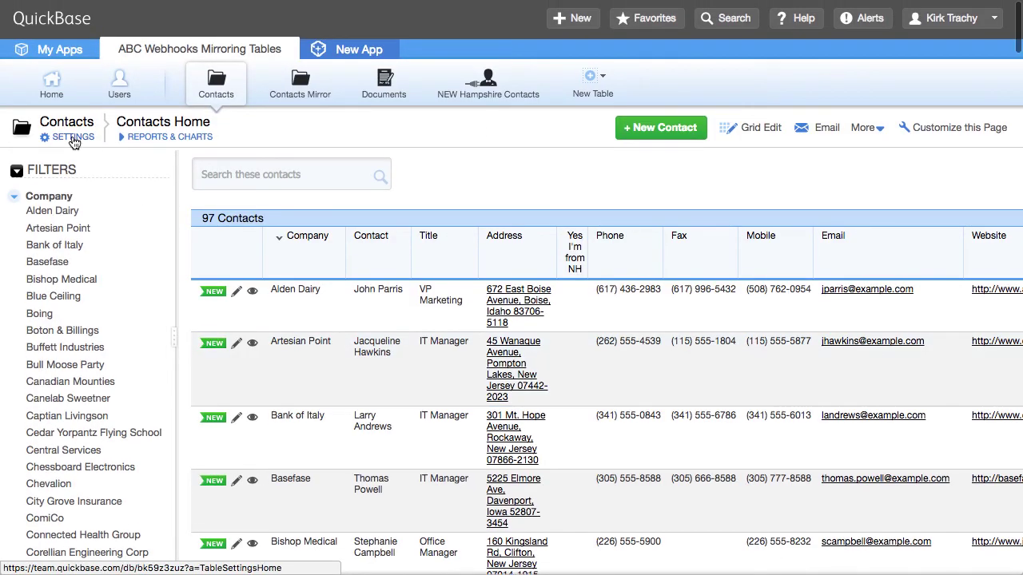
left_click(86, 139)
scroll(596, 285, "down", 5)
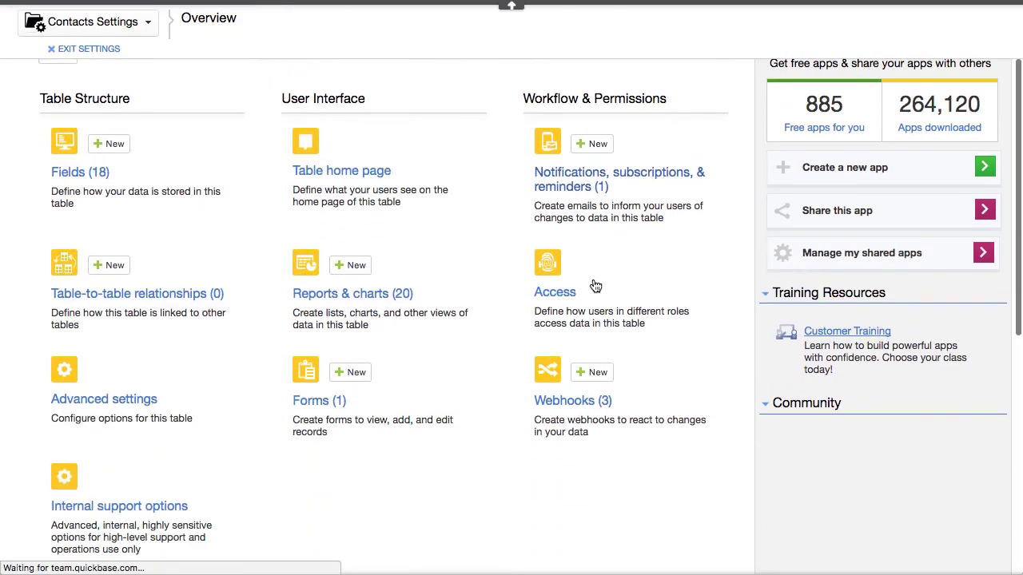
left_click(596, 357)
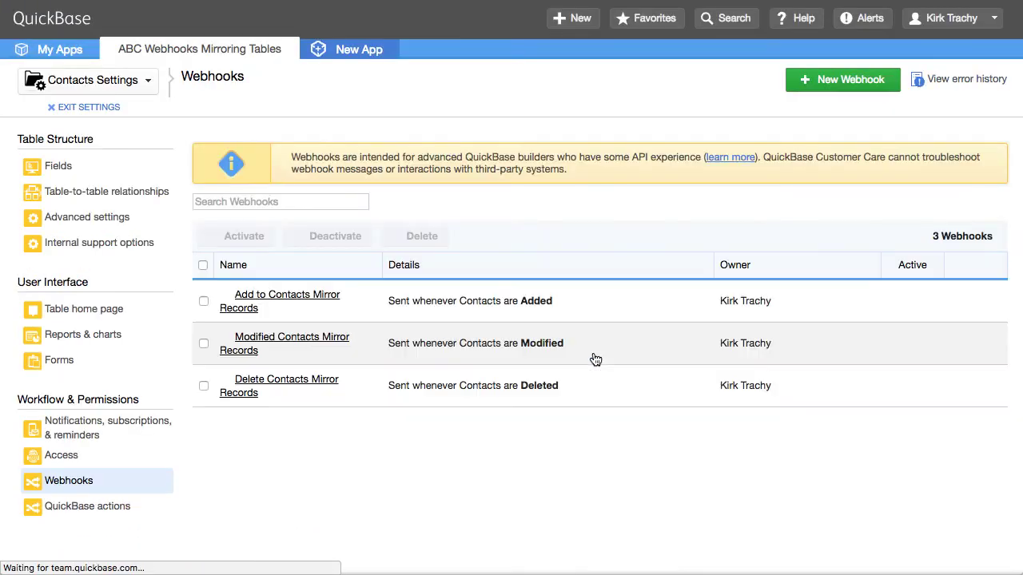
Inspect the Modified Contacts Mirror Records body's repeat-on marker and field id 34, then cancel
left_click(330, 338)
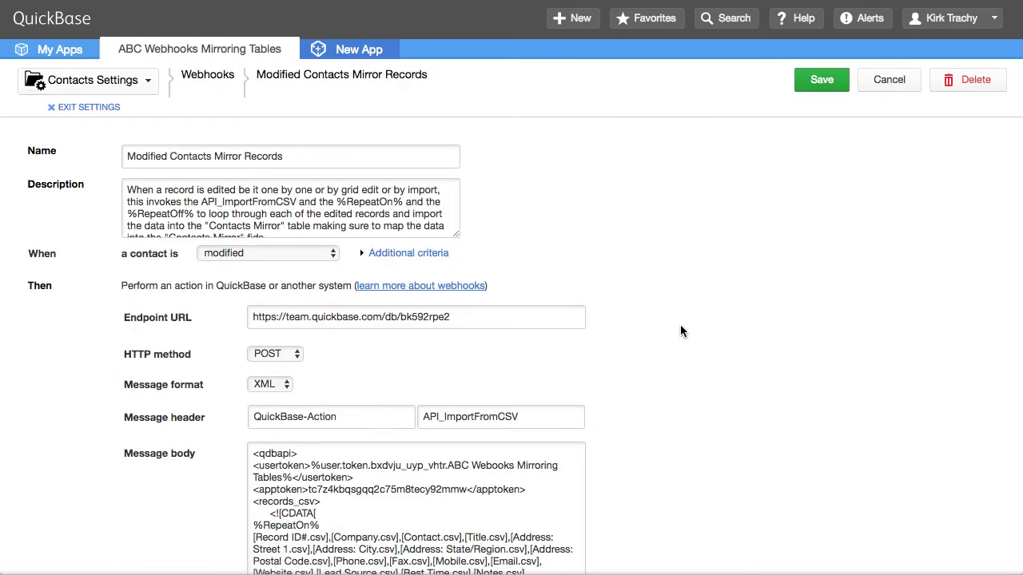
scroll(680, 331, "down", 1)
scroll(679, 325, "down", 1)
mouse_move(498, 267)
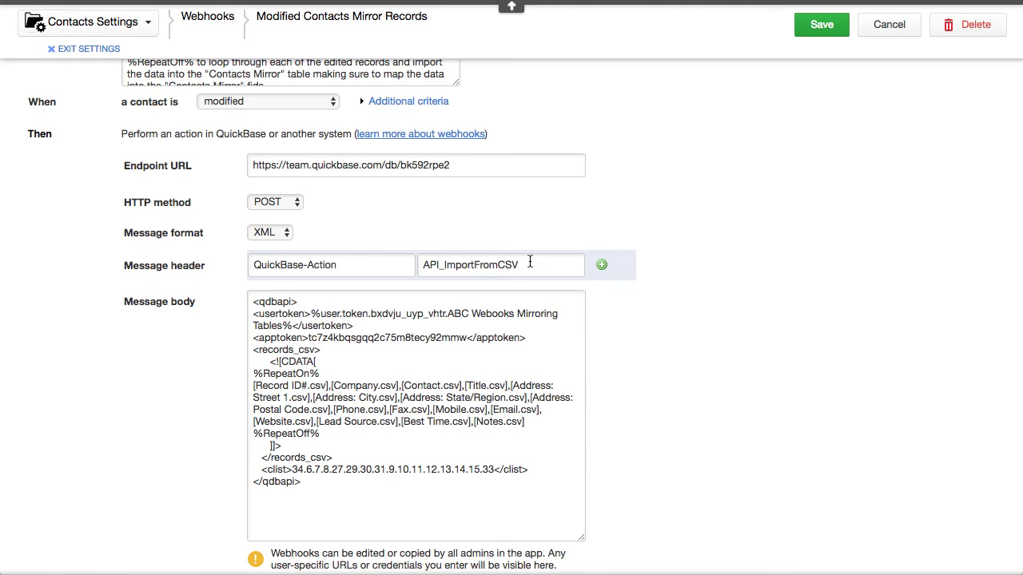
left_click_drag(254, 374, 302, 378)
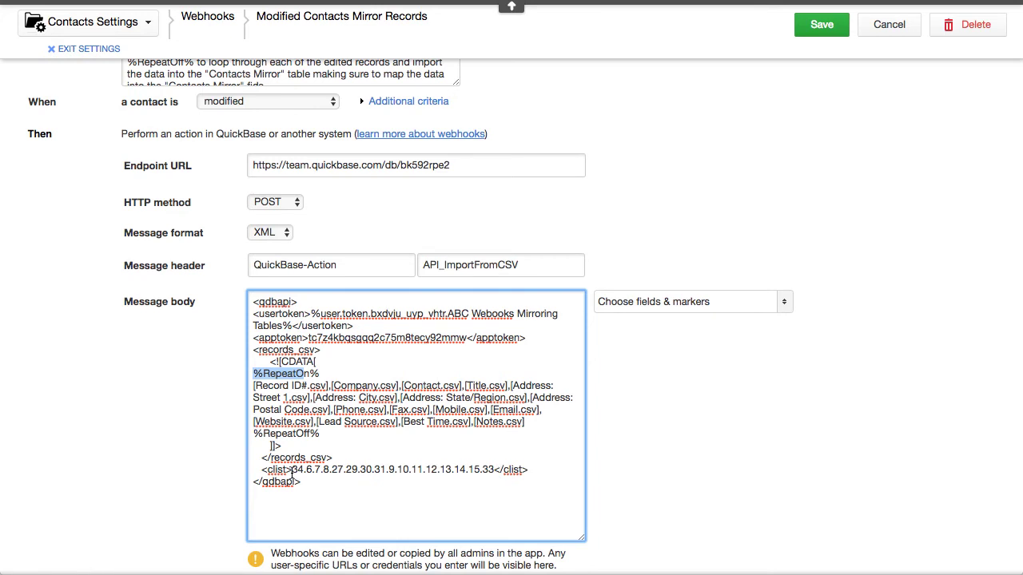
left_click_drag(293, 470, 304, 471)
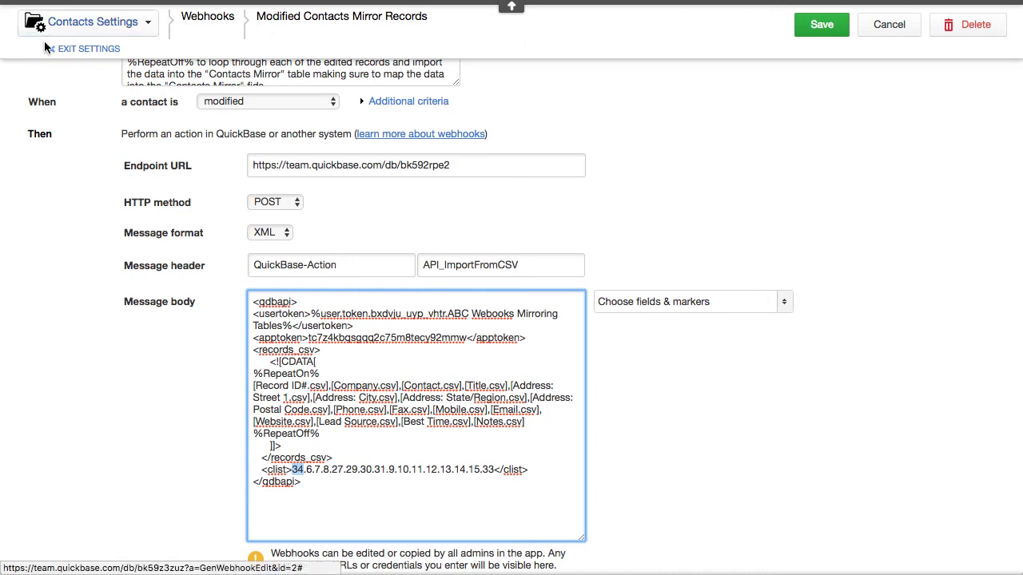
left_click(207, 16)
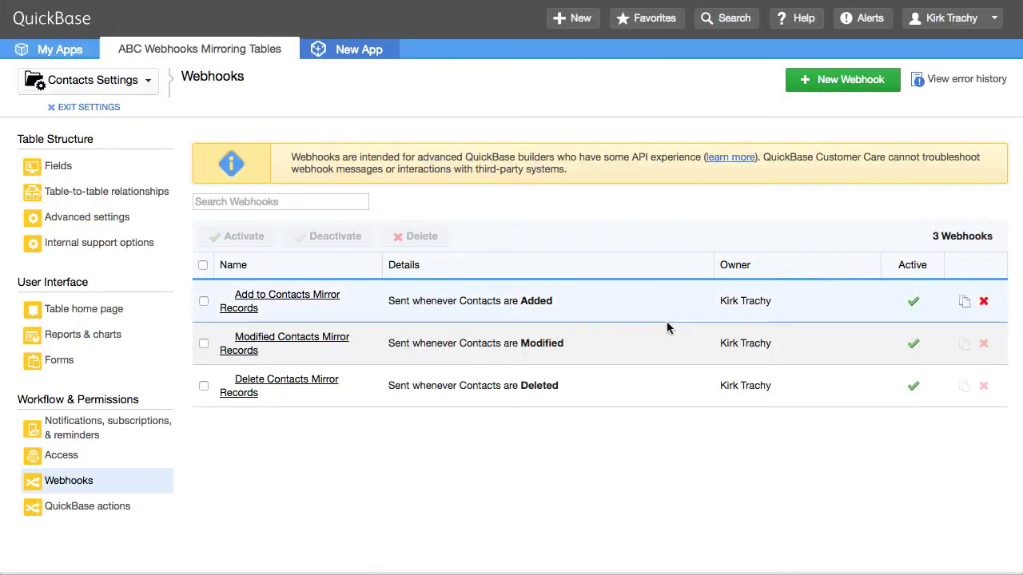
Open the Delete Contacts Mirror Records webhook and the API_PurgeRecords help topic
left_click(286, 387)
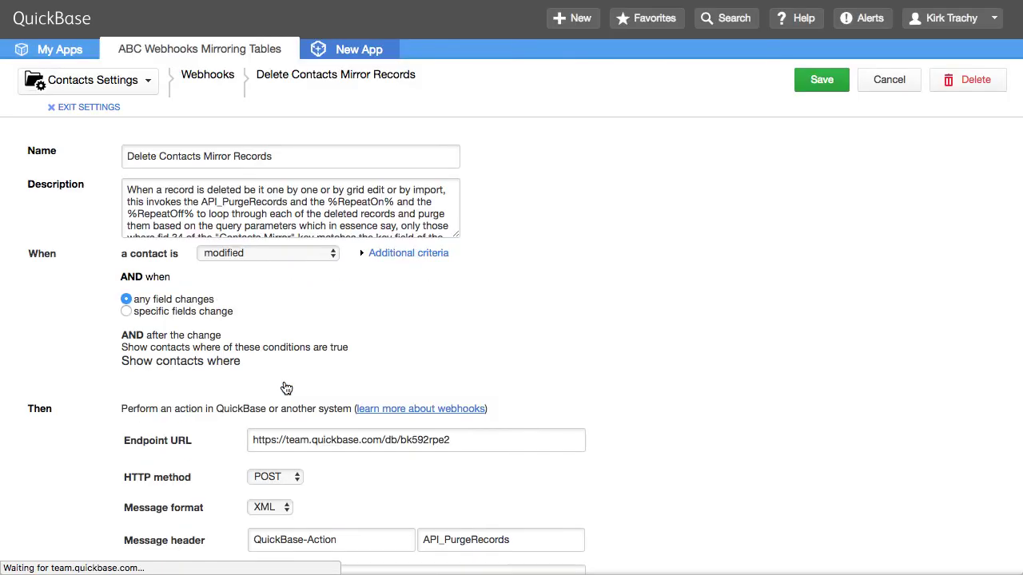
scroll(852, 285, "down", 5)
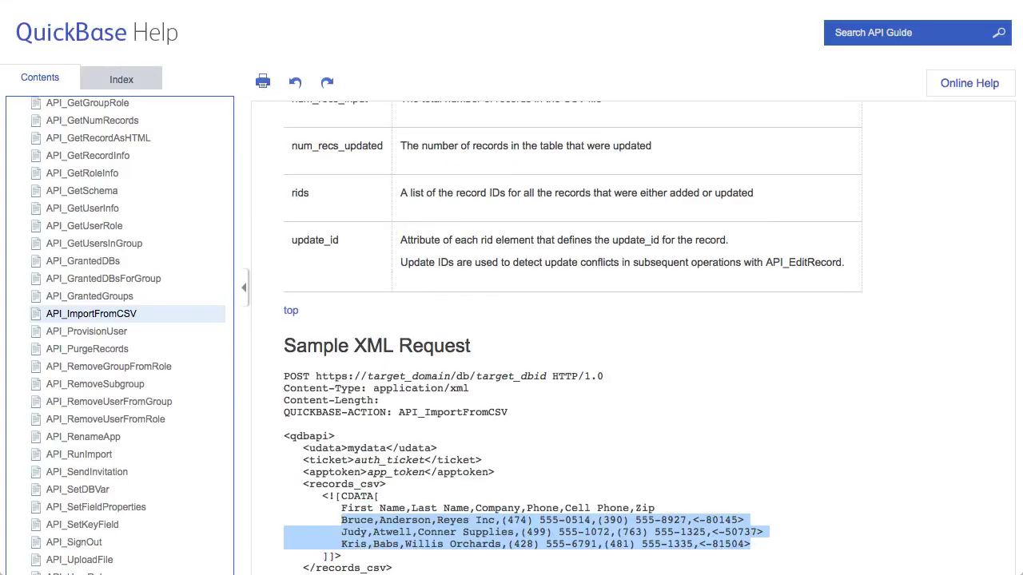
left_click(102, 348)
scroll(531, 324, "down", 8)
scroll(532, 323, "down", 10)
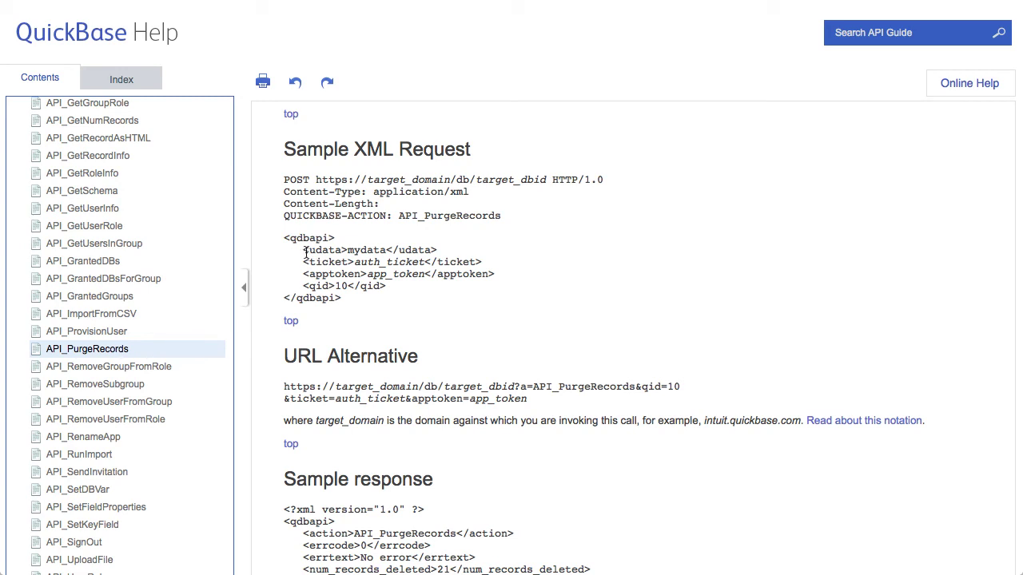
Mark the udata and ticket lines and the qid value 10 in the sample XML request
left_click_drag(305, 253, 509, 264)
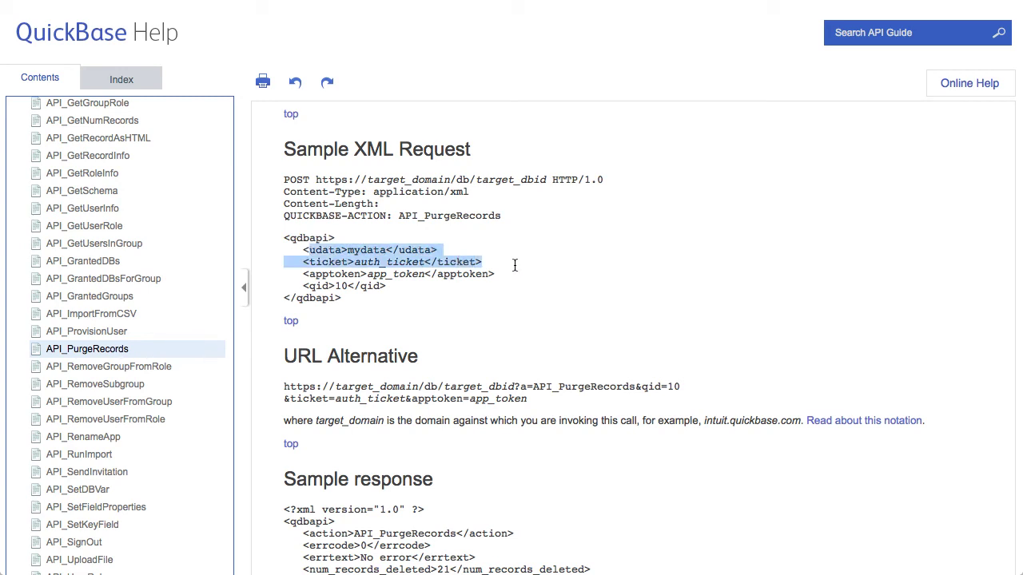
left_click(508, 266)
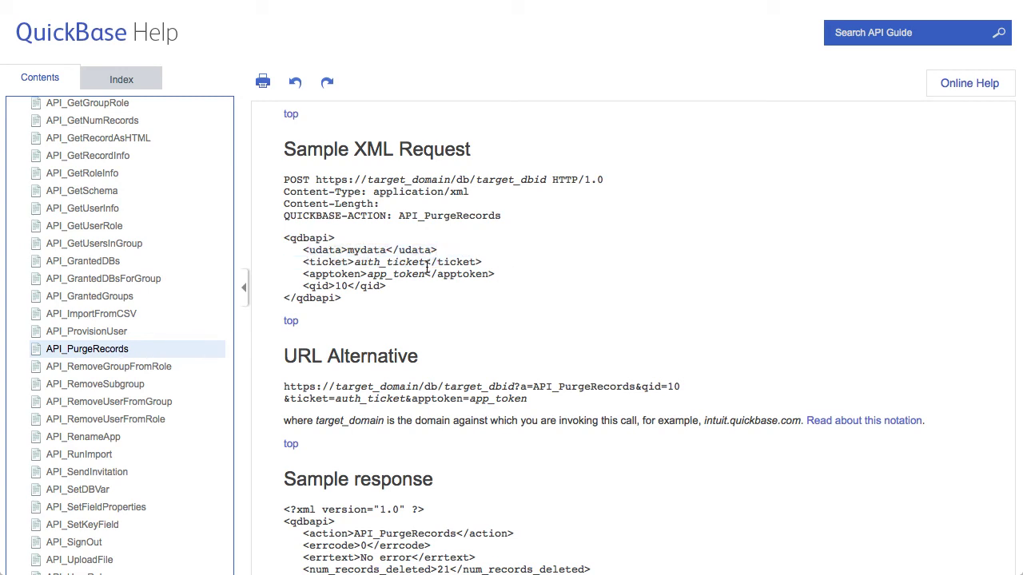
left_click_drag(310, 262, 507, 266)
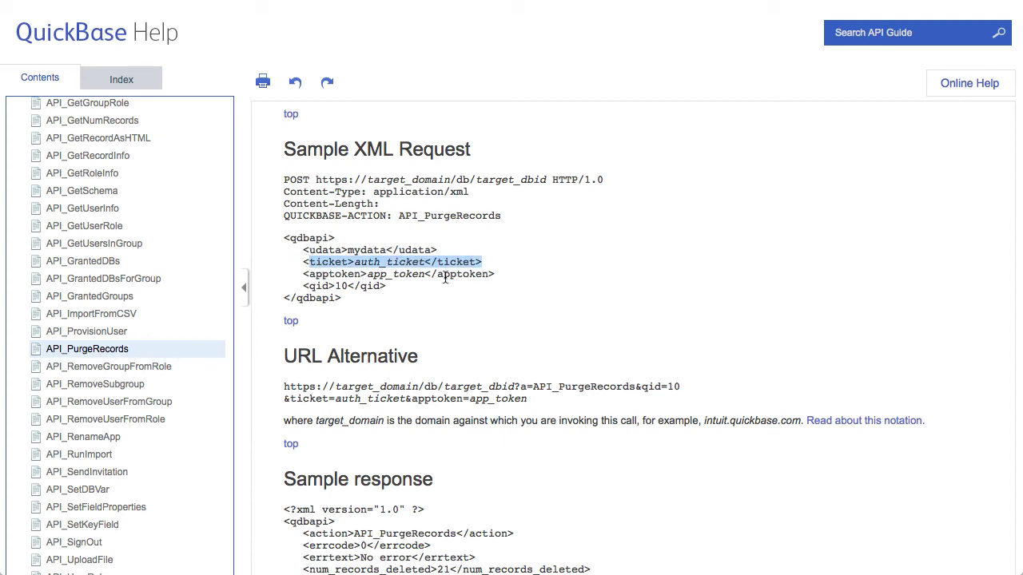
left_click_drag(334, 286, 346, 286)
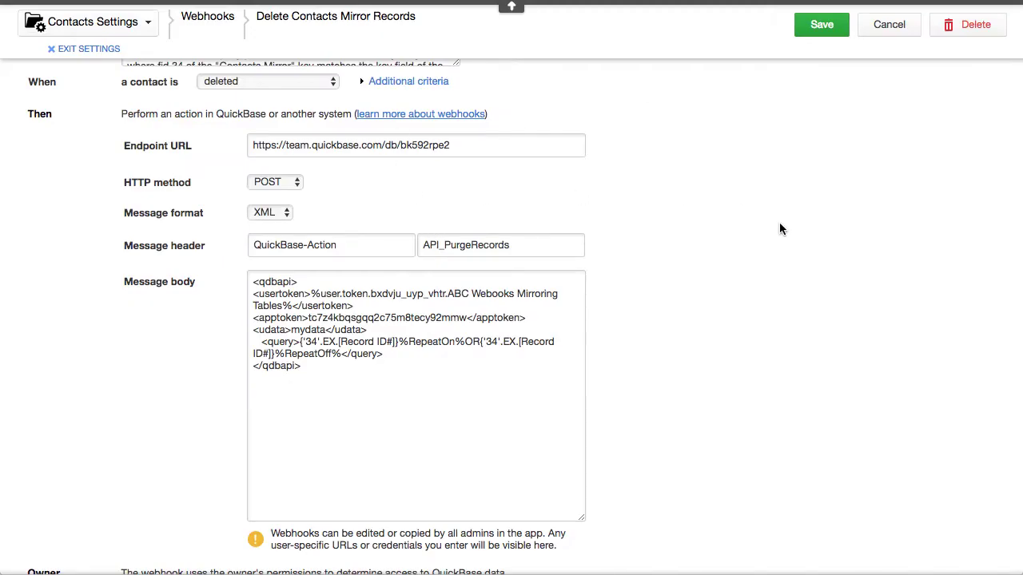
Select the '34 field id and EX operator in the Delete webhook's purge query
scroll(780, 230, "down", 1)
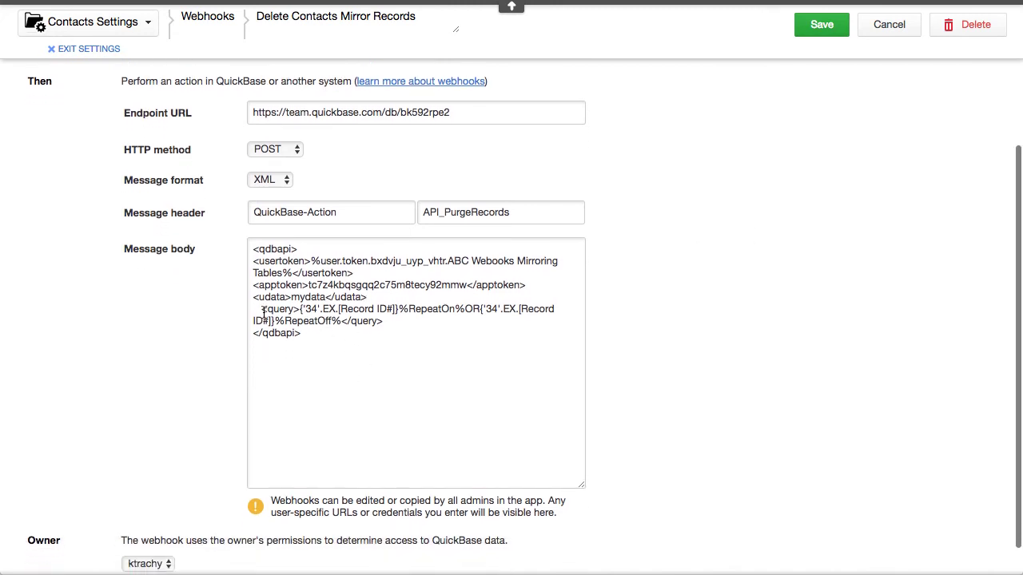
left_click(301, 310)
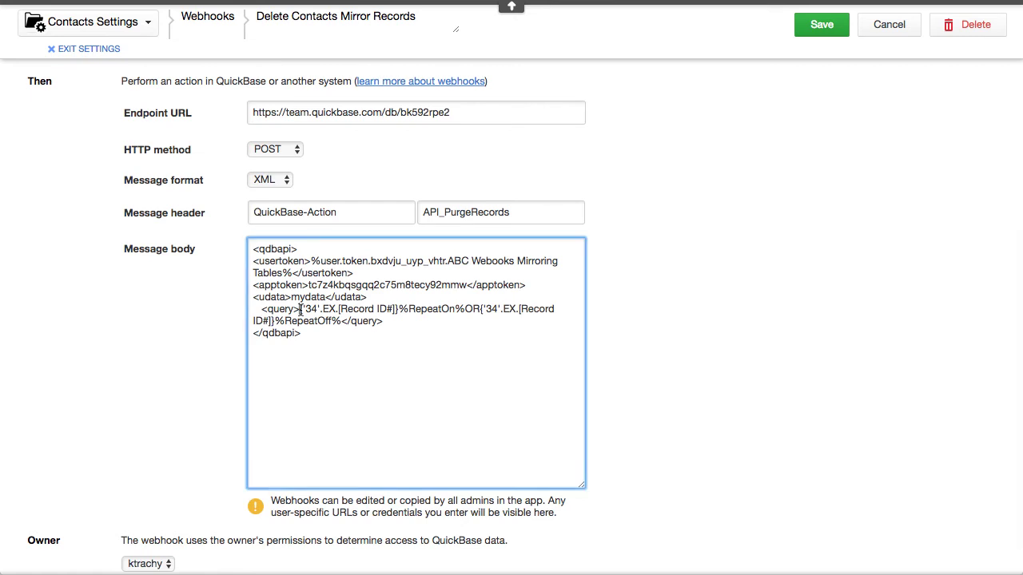
left_click_drag(300, 310, 318, 312)
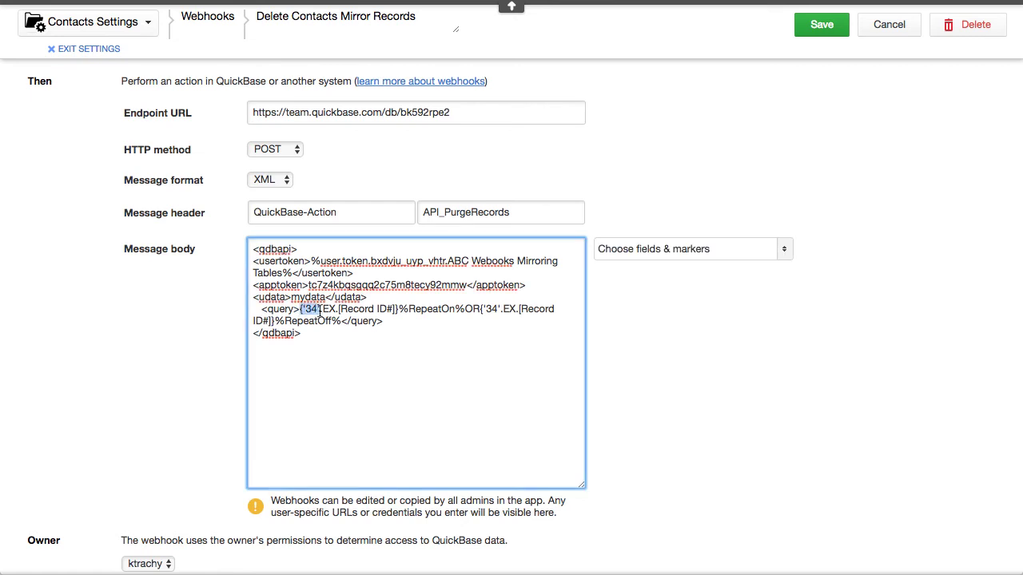
left_click_drag(322, 311, 395, 311)
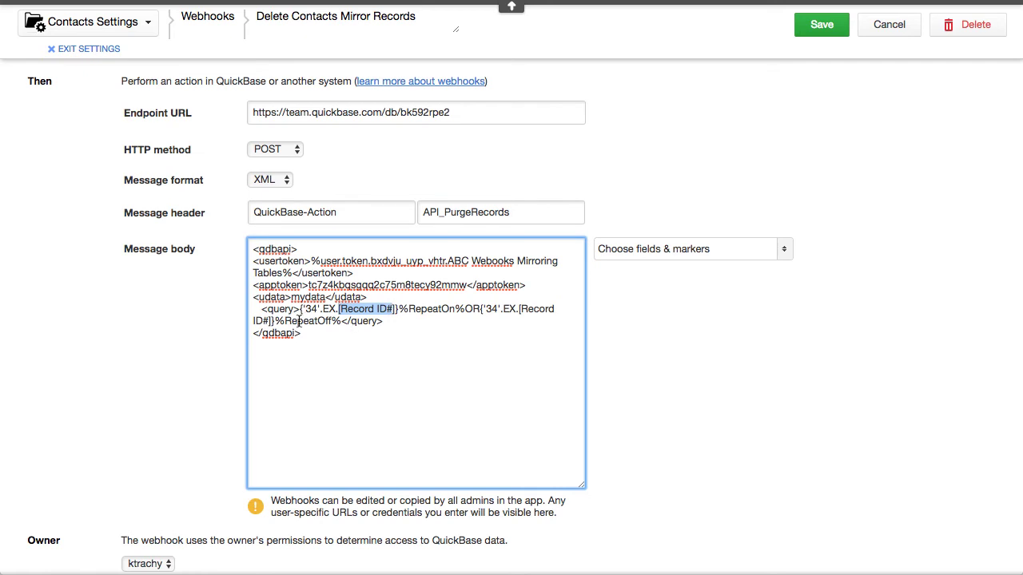
left_click(436, 352)
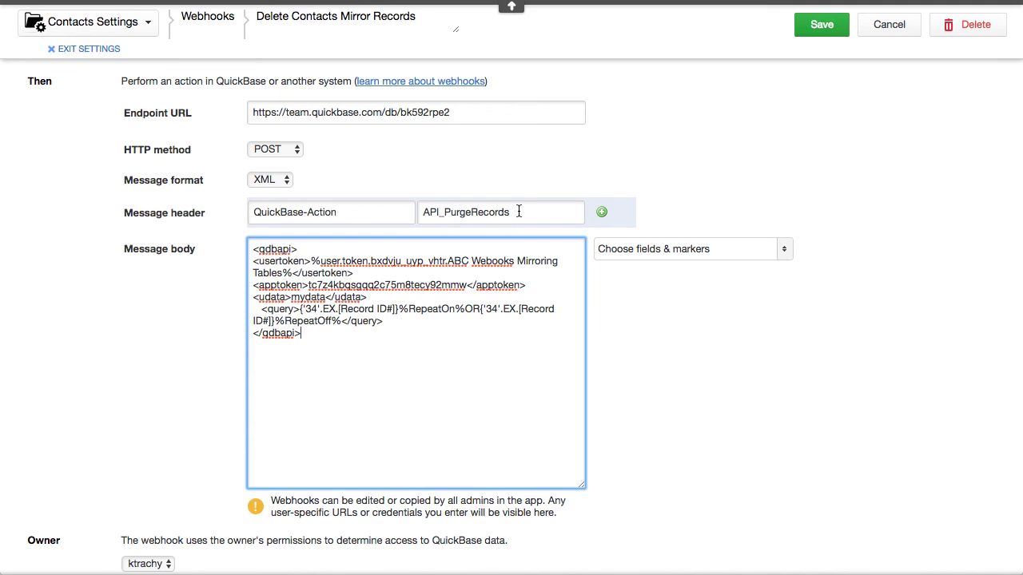
Cancel the Delete webhook unchanged, exit settings, and open the app's Default Dashboard
left_click(893, 28)
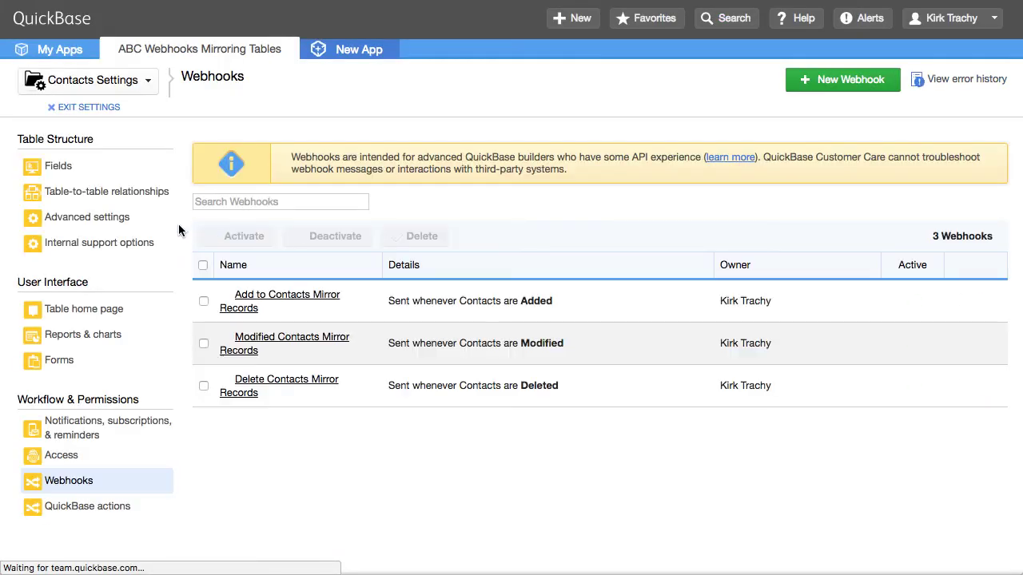
left_click(103, 110)
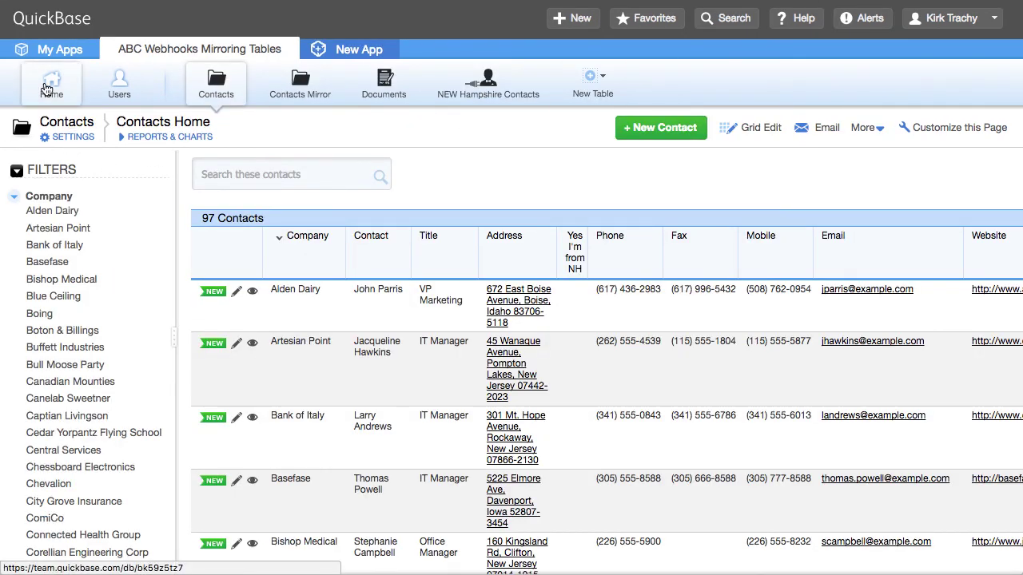
left_click(46, 88)
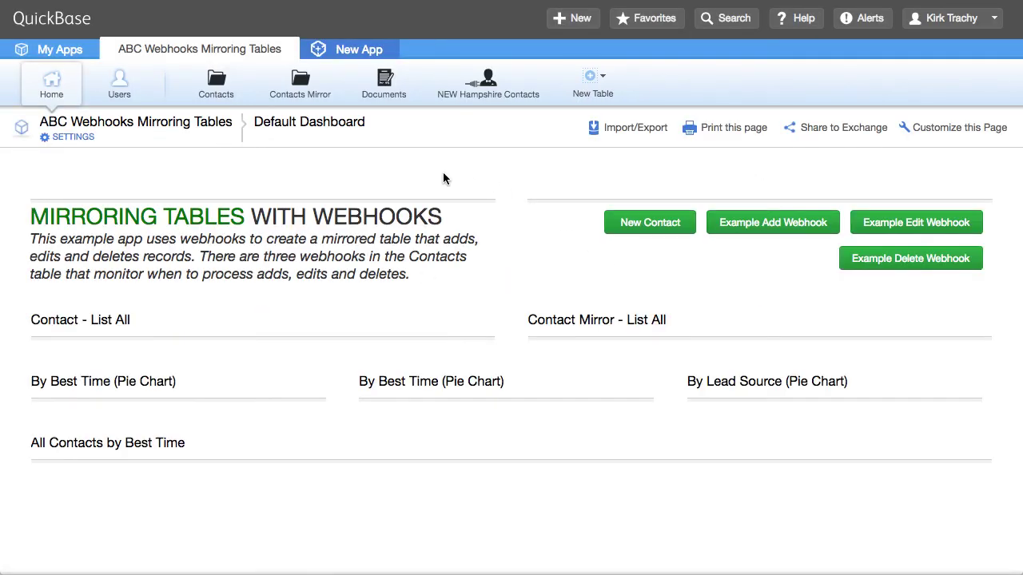